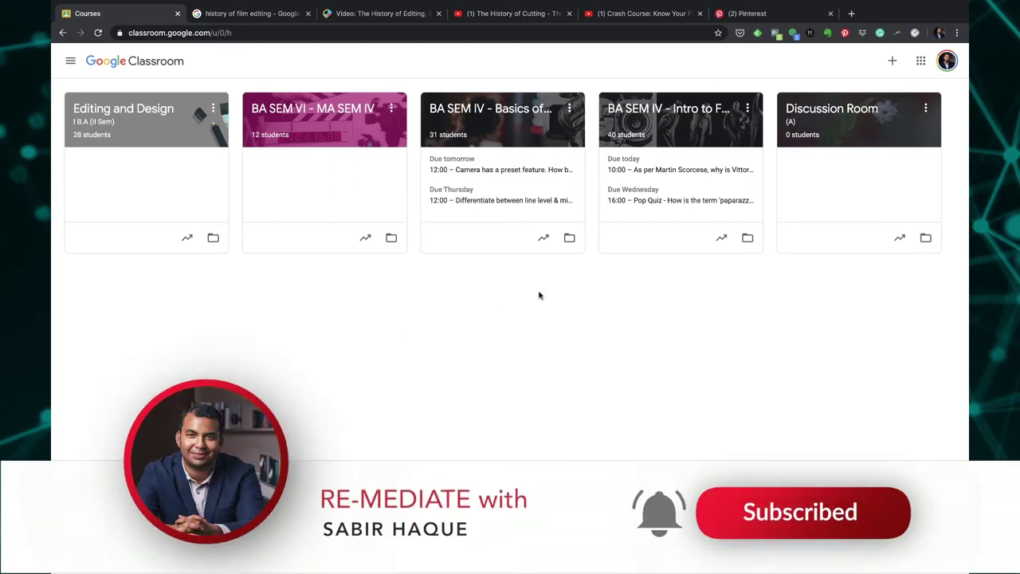
Step: Browse the Google apps grid, then re-enter classroom.google.com in the address bar
left_click(919, 62)
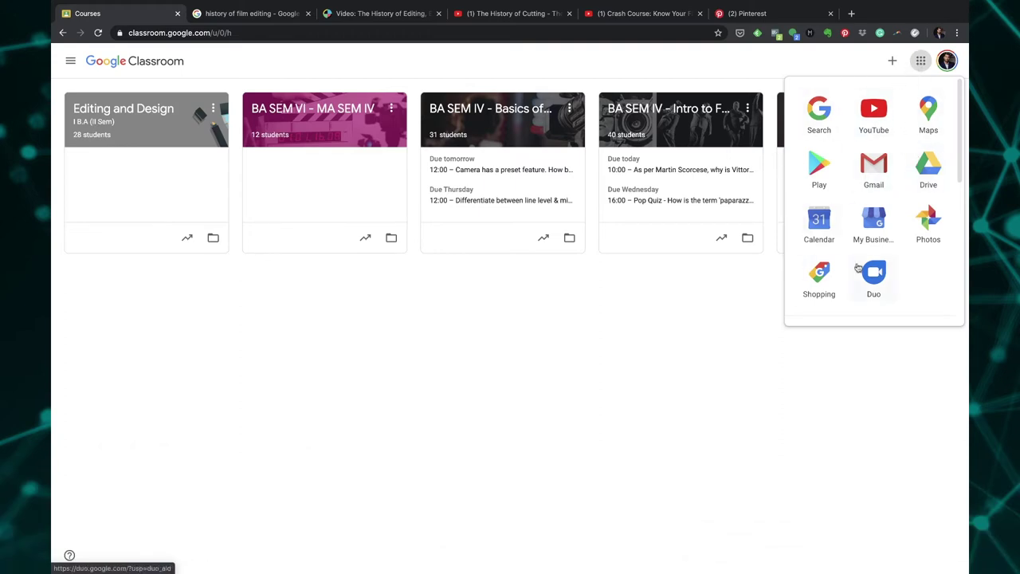
scroll(909, 265, "down", 3)
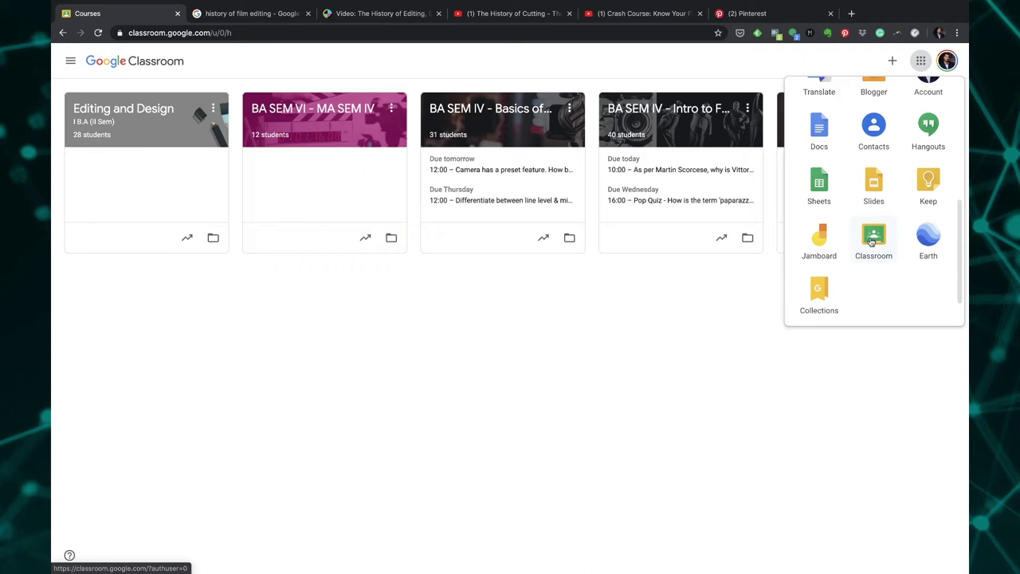
left_click(270, 32)
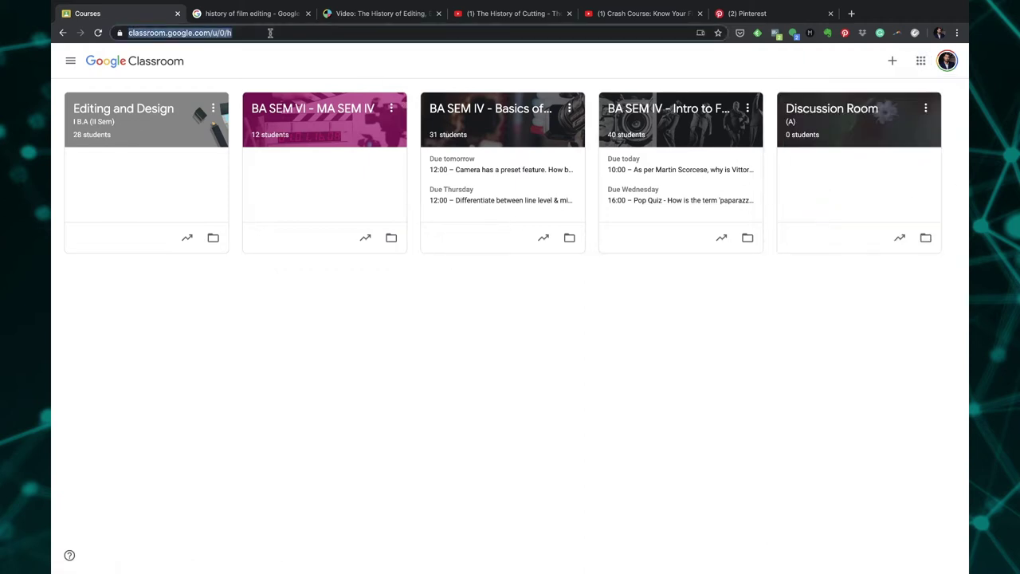
type("ck")
key("BackSpace")
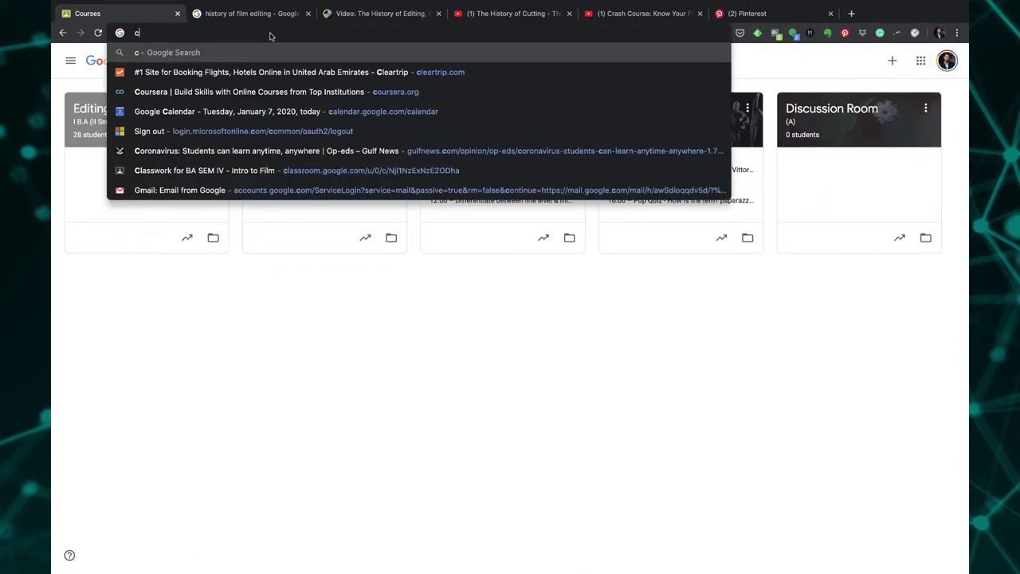
type("lassroom.g")
type("oogle.")
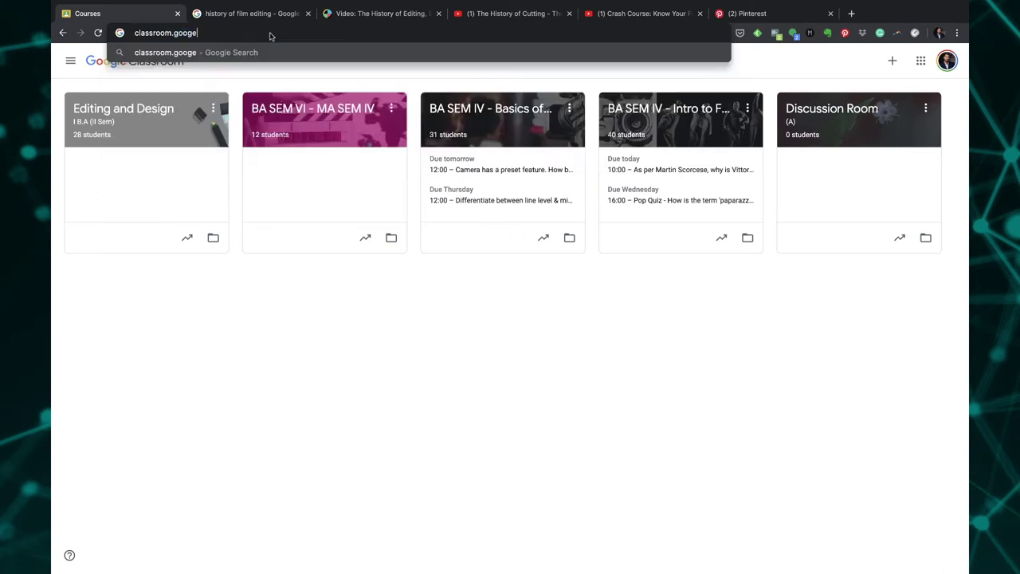
type("com")
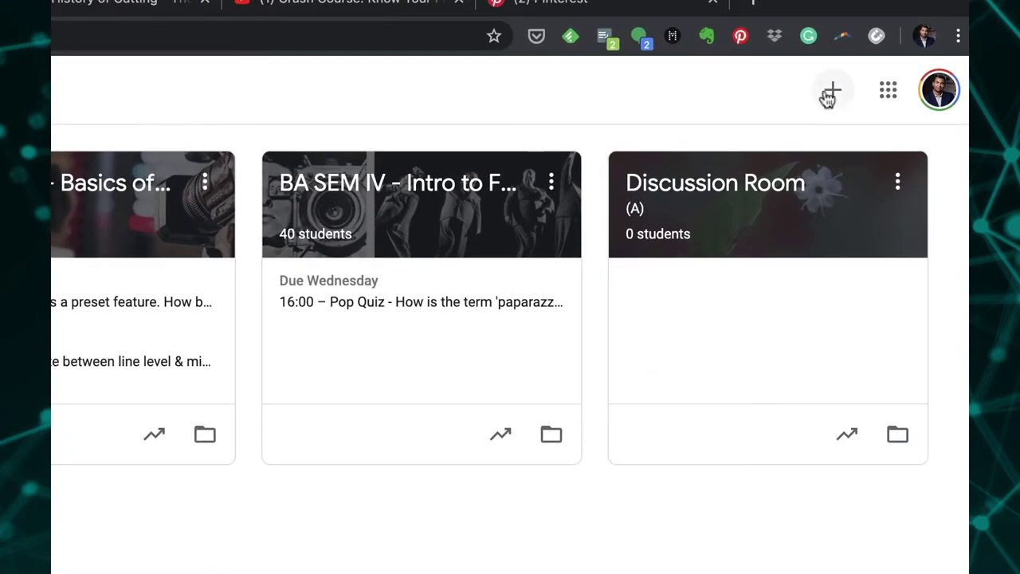
Step: Choose Create class, accept the school-use notice and continue to the blank class form
left_click(830, 96)
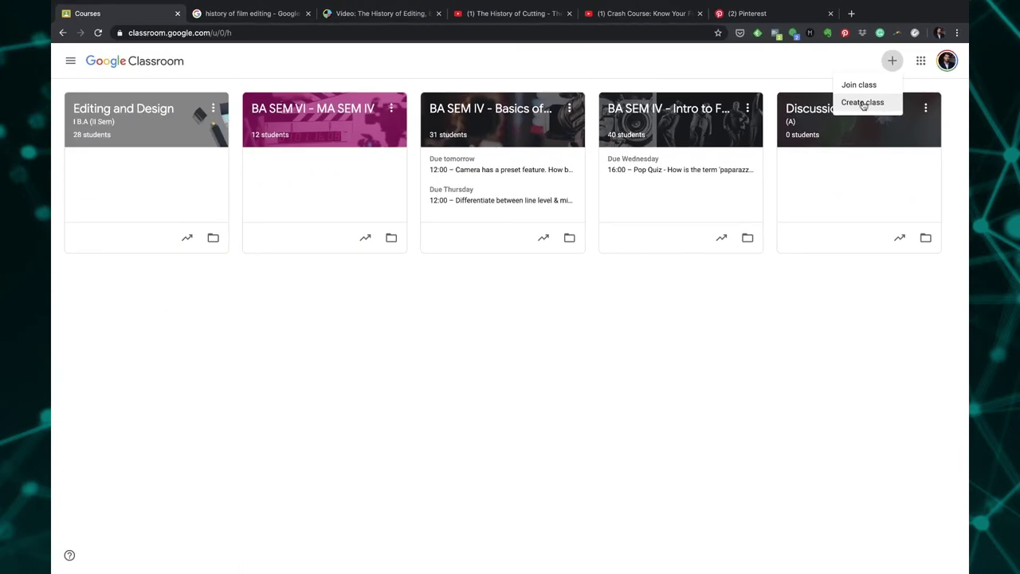
left_click(862, 103)
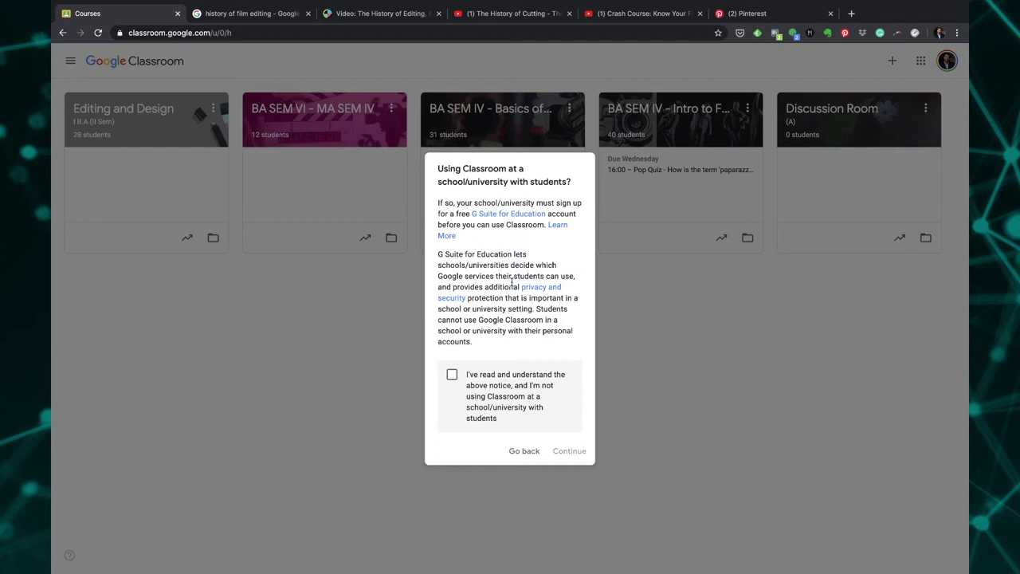
left_click(452, 375)
left_click(567, 452)
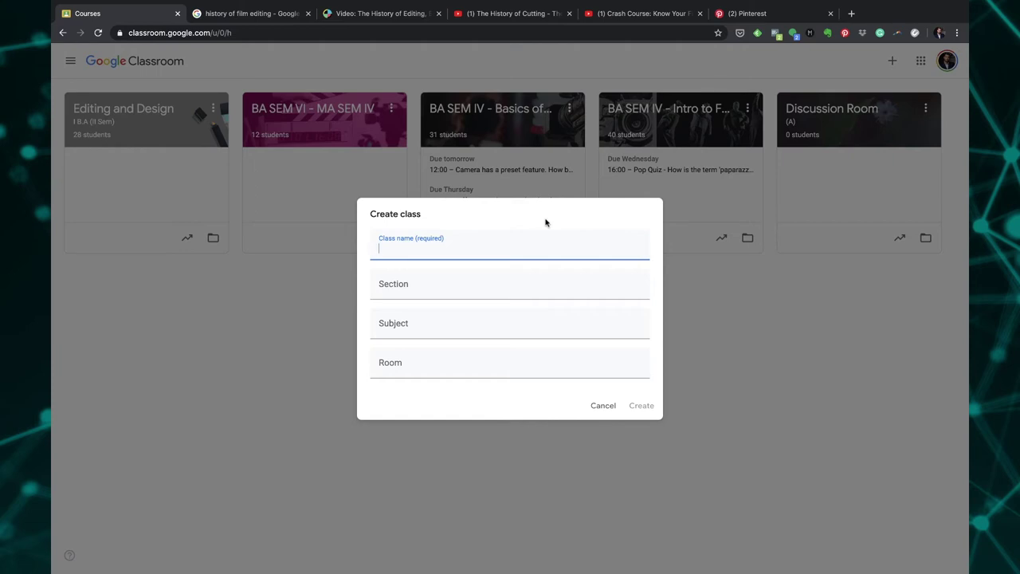
Step: Name the class 'MA - SEM IV Techniques of Editing', paste subject 'MMB 620 - Techniques of Editing', and create it
type("MA - SEM IV Techniques of E")
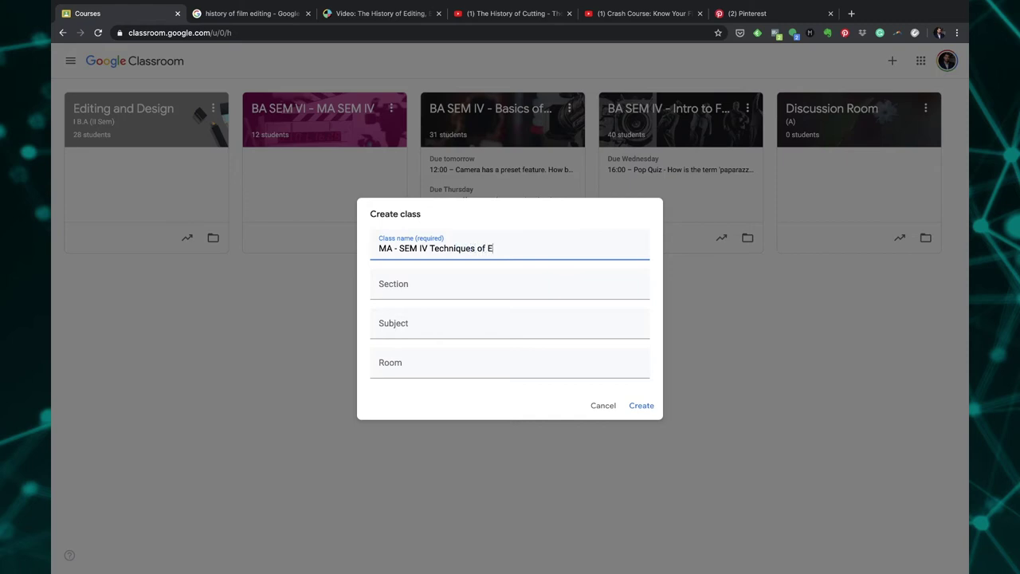
type("diting")
left_click(403, 329)
type("MMB 620 - Techniques of Editing")
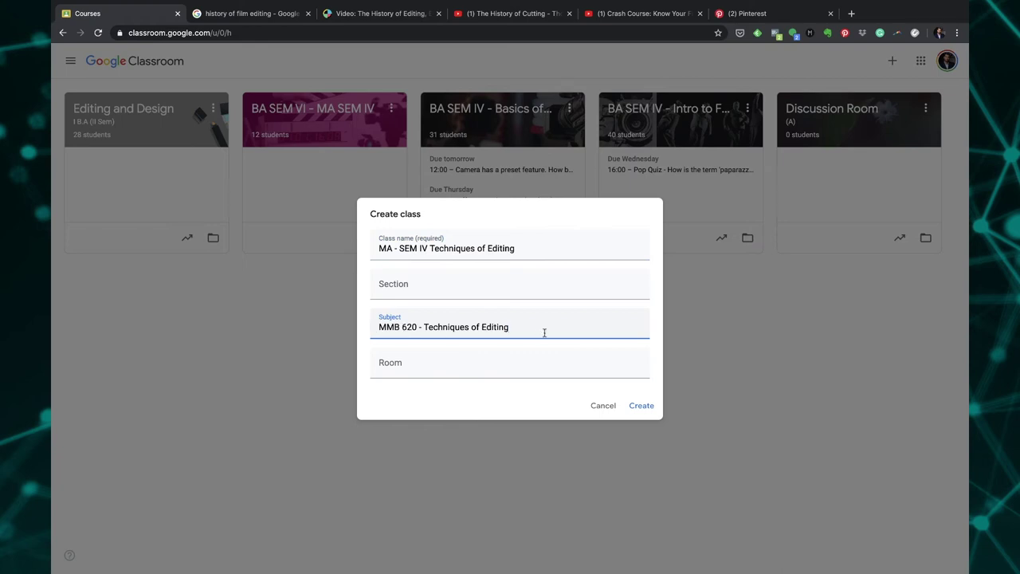
left_click(643, 406)
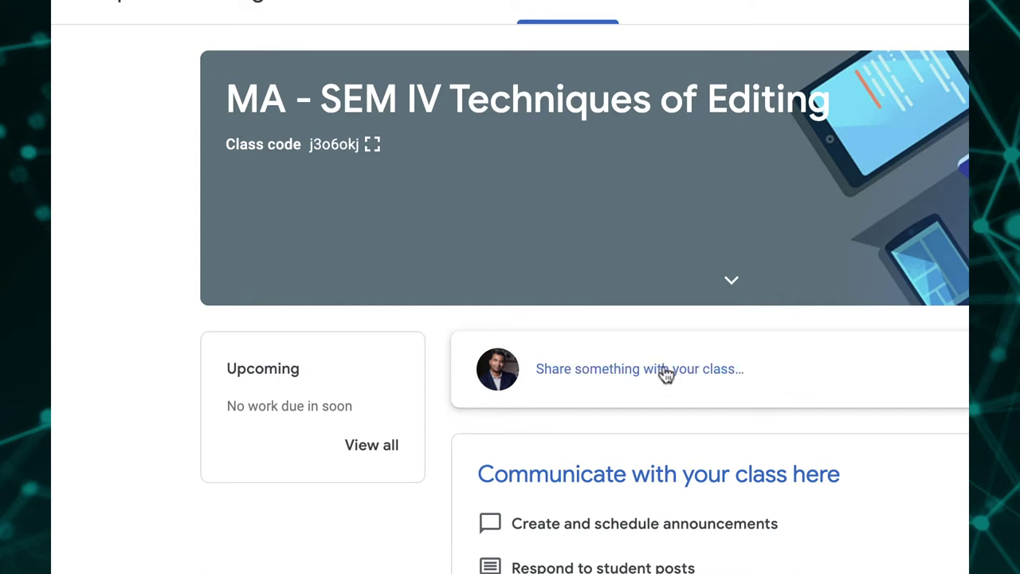
Step: Paste the course welcome note into a new announcement and post it to the Stream
left_click(657, 373)
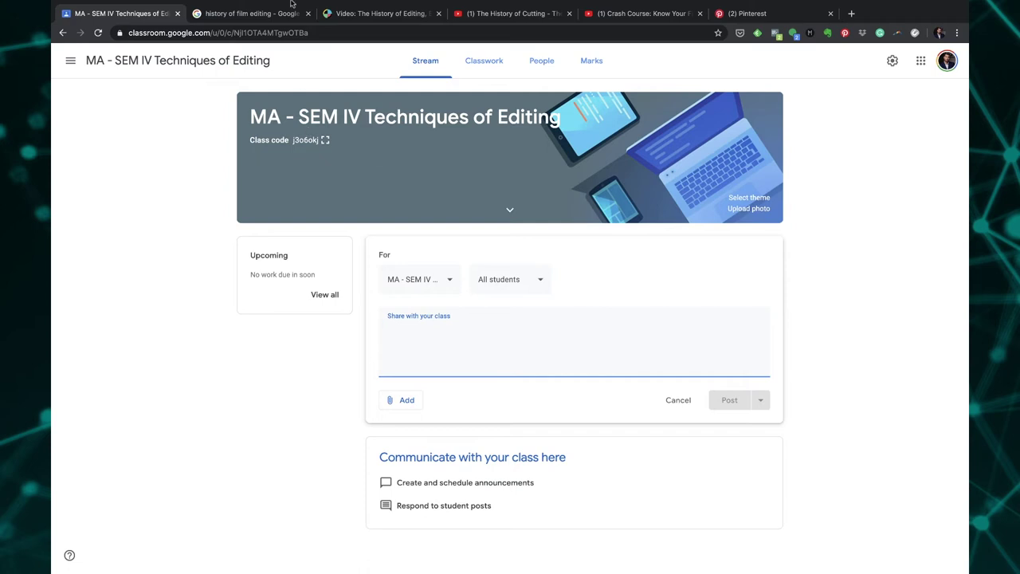
key("ctrl+Up")
left_click(298, 71)
type("Welcome Note:  Welcome to my class of Video Editing & Compositing for Certificate Course in Graphics & Multimedia AND Techniques of Editing for MA Media & Communication. During the course of the next four weeks, we will cover the following:")
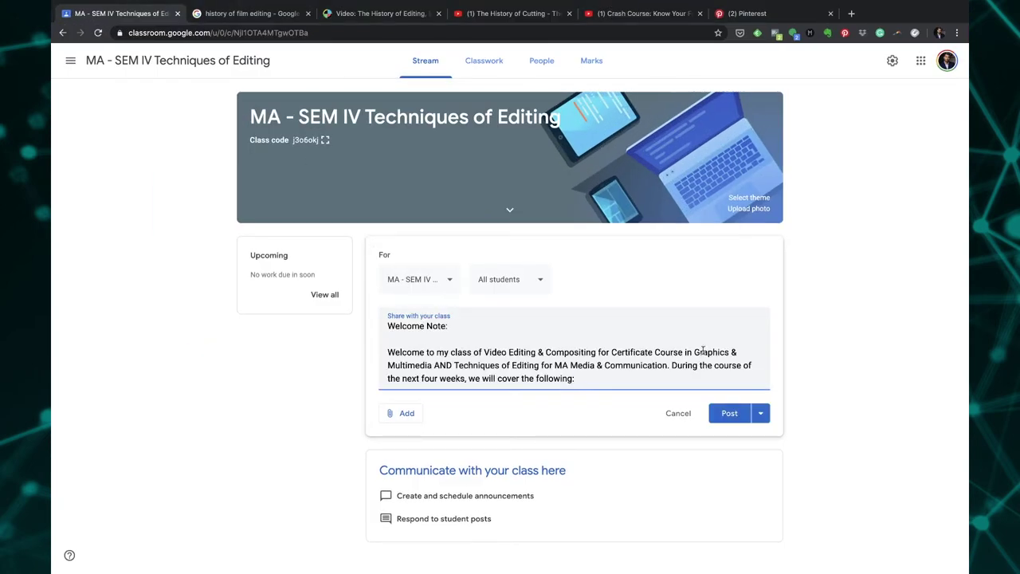
left_click(392, 420)
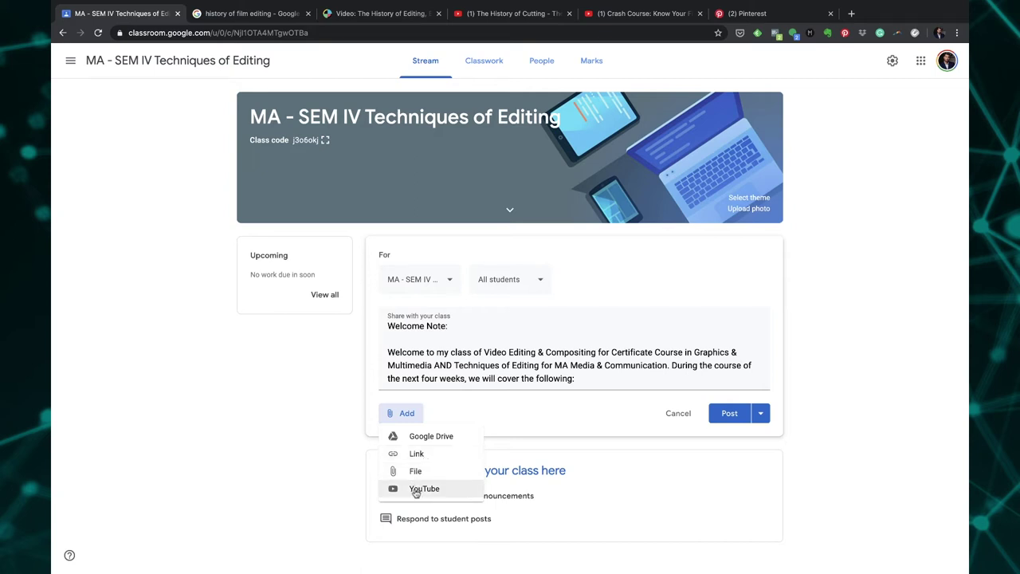
left_click(629, 380)
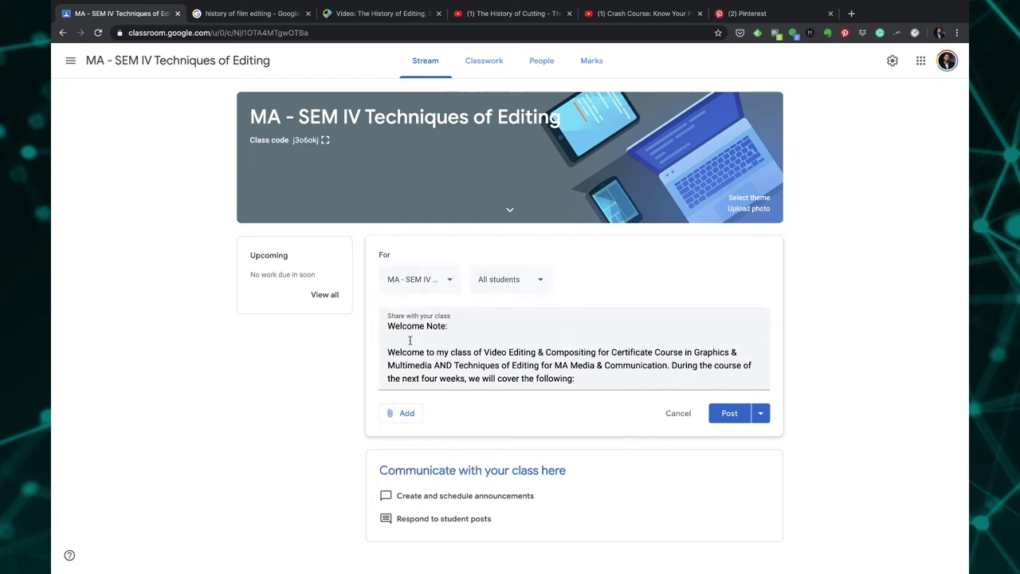
left_click(728, 413)
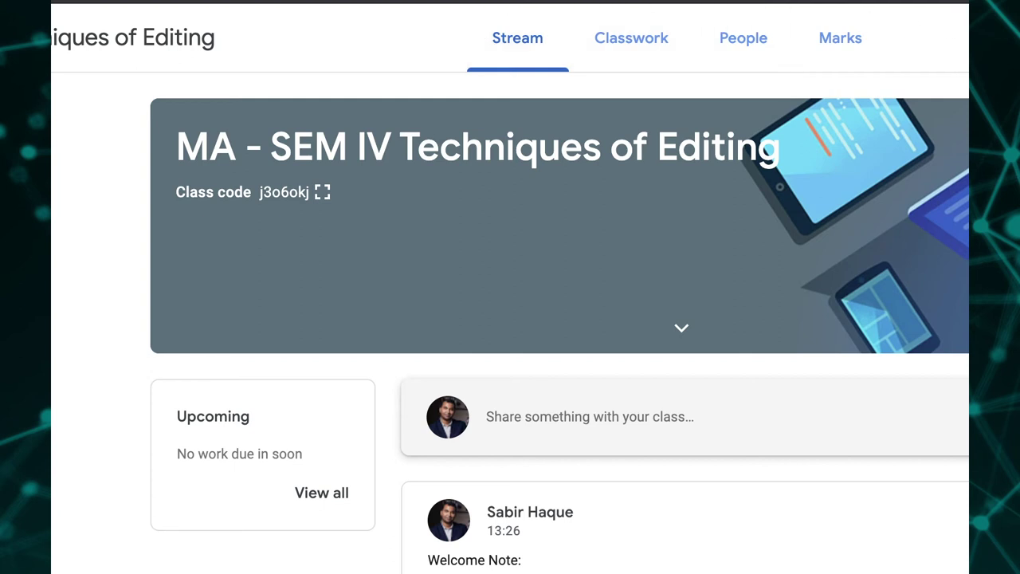
Step: Create the topic 'History of Film Editing' on the Classwork page
left_click(620, 50)
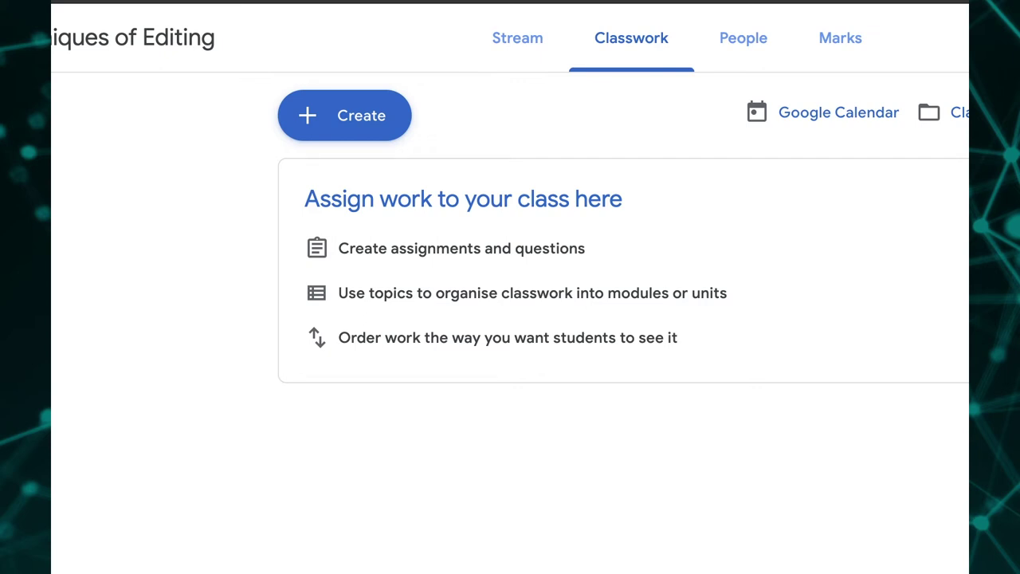
left_click(374, 125)
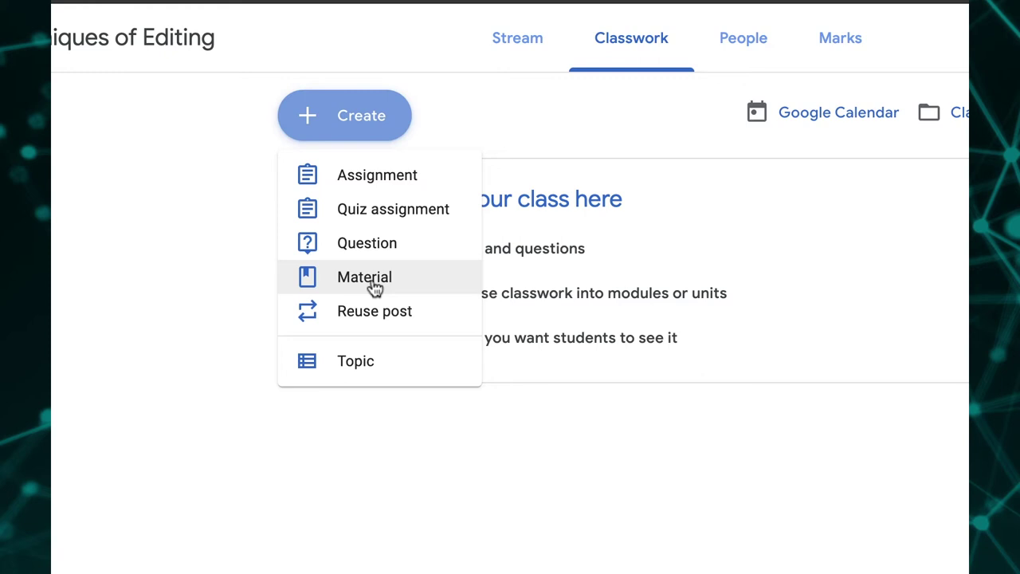
left_click(340, 364)
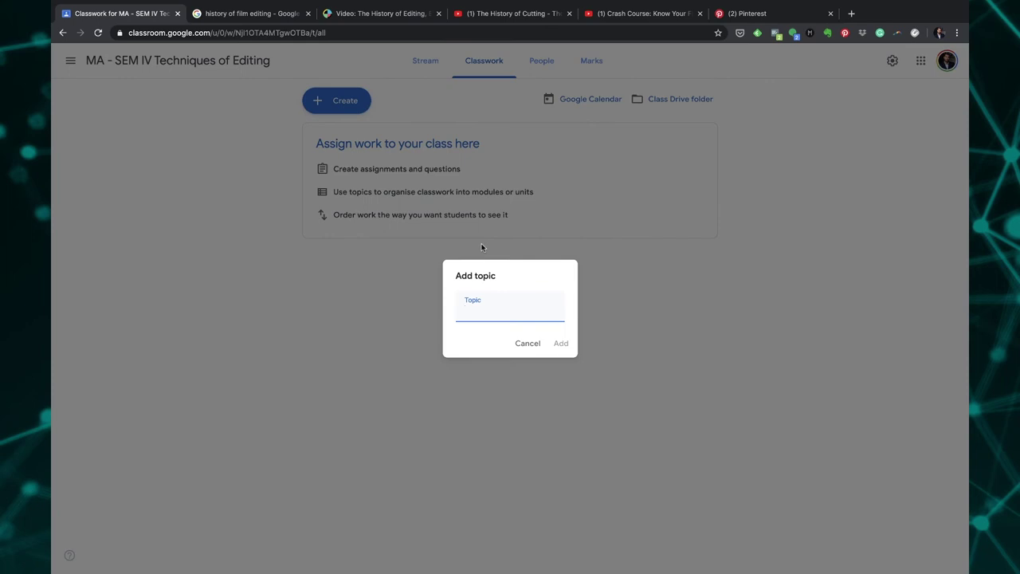
type("History of Film Editing")
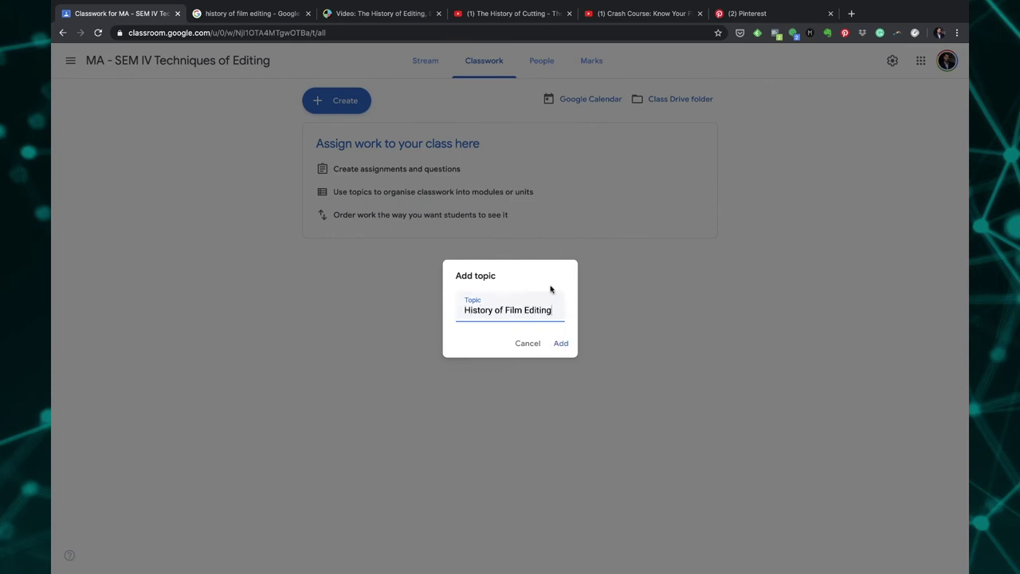
left_click(560, 343)
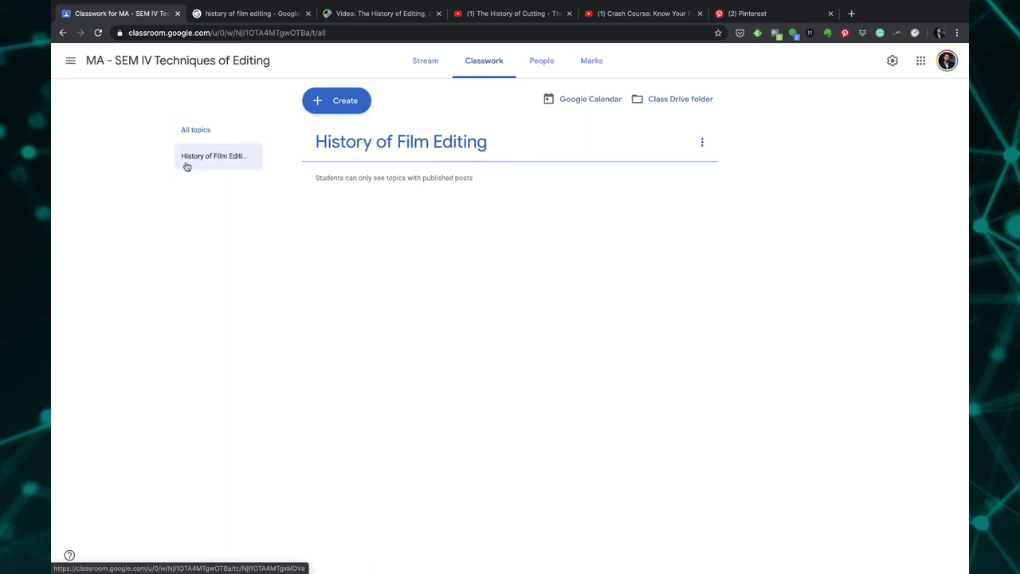
Step: Start a new material and paste 'History of Film Editing' from the notes as its title
left_click(347, 104)
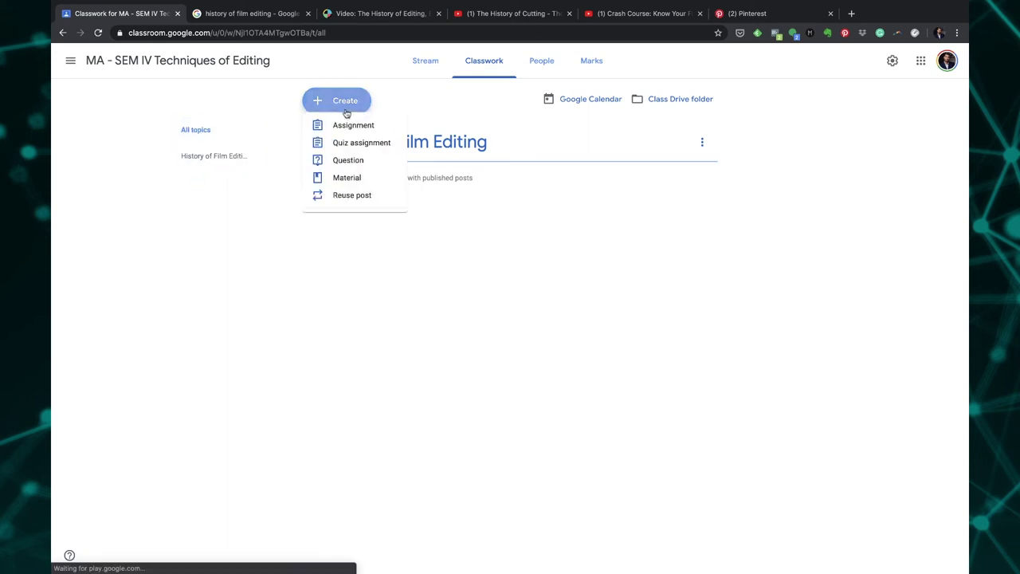
left_click(338, 185)
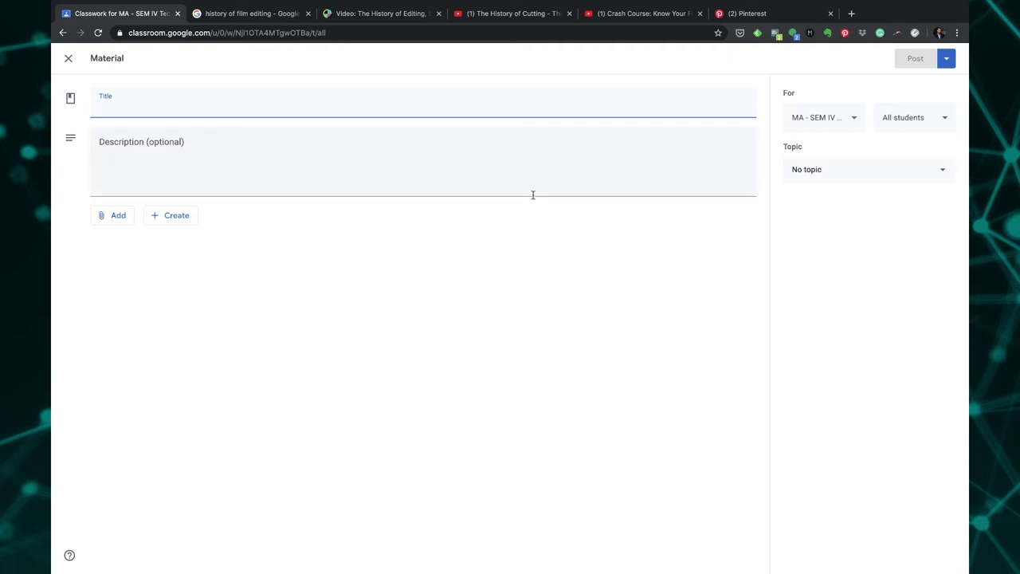
key("ctrl+Left")
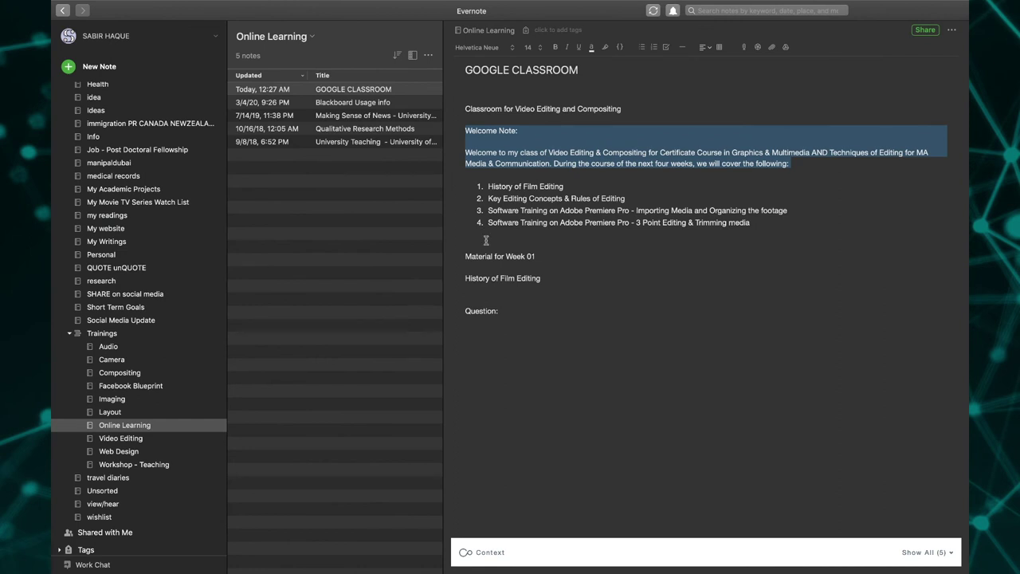
left_click_drag(542, 279, 438, 277)
key("super+c")
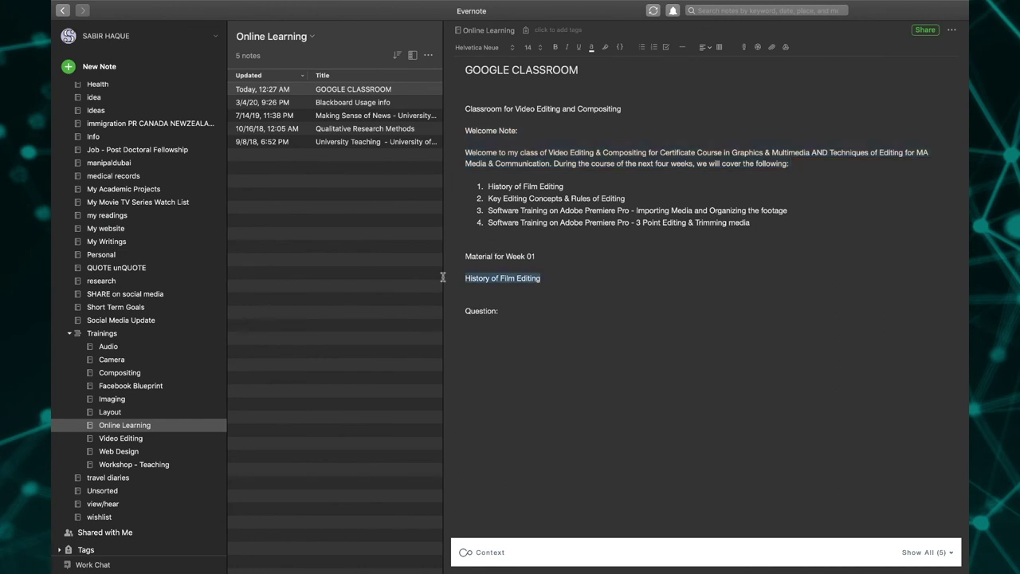
key("ctrl+Right")
left_click(95, 103)
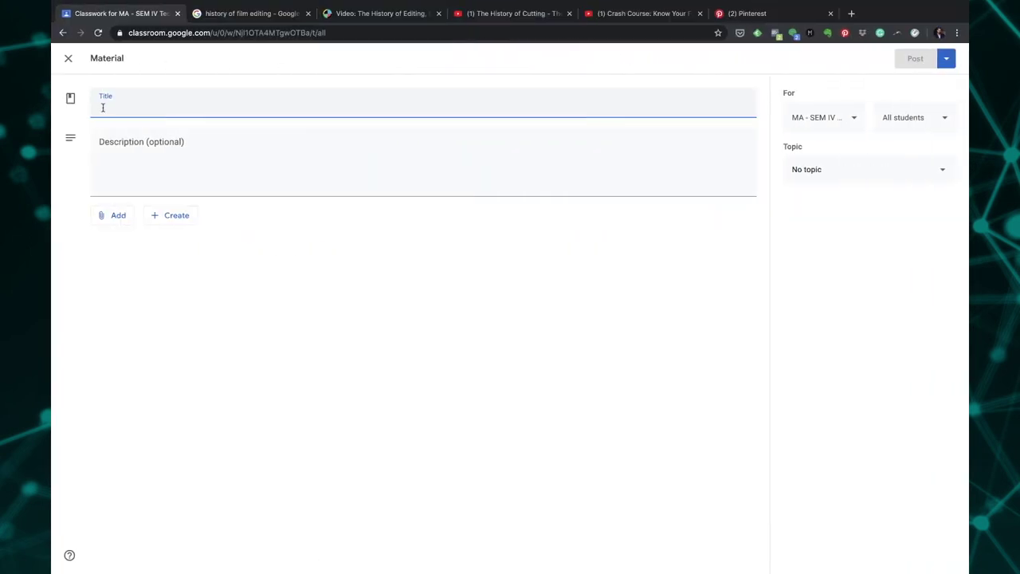
key("super+v")
Step: Paste the description so it ends with 'This will mark as your attendance.'
left_click(131, 144)
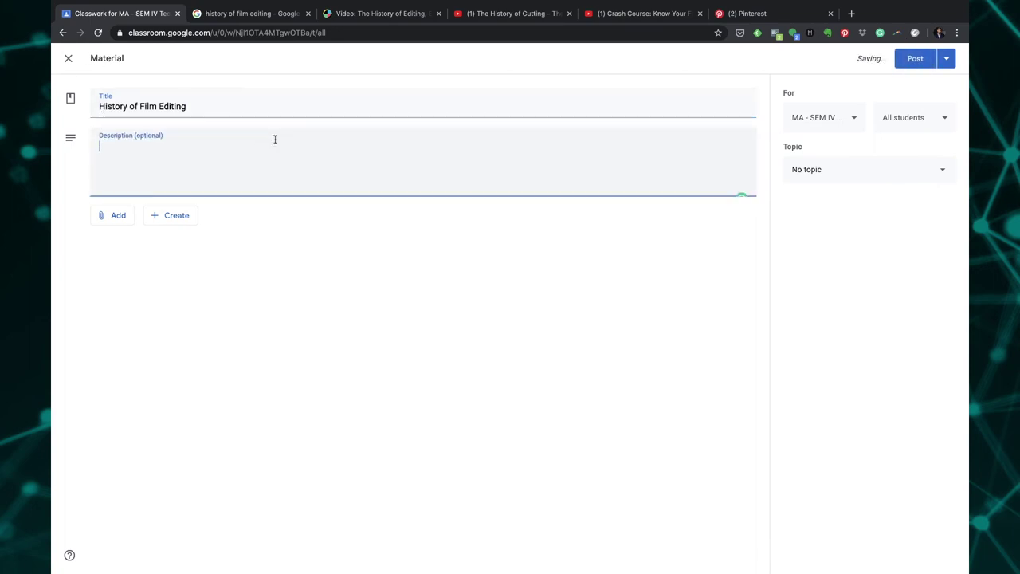
type("Please go through the videos and reading list shared via pinterest. There is a question at the end of the material. This will mark as your attendance")
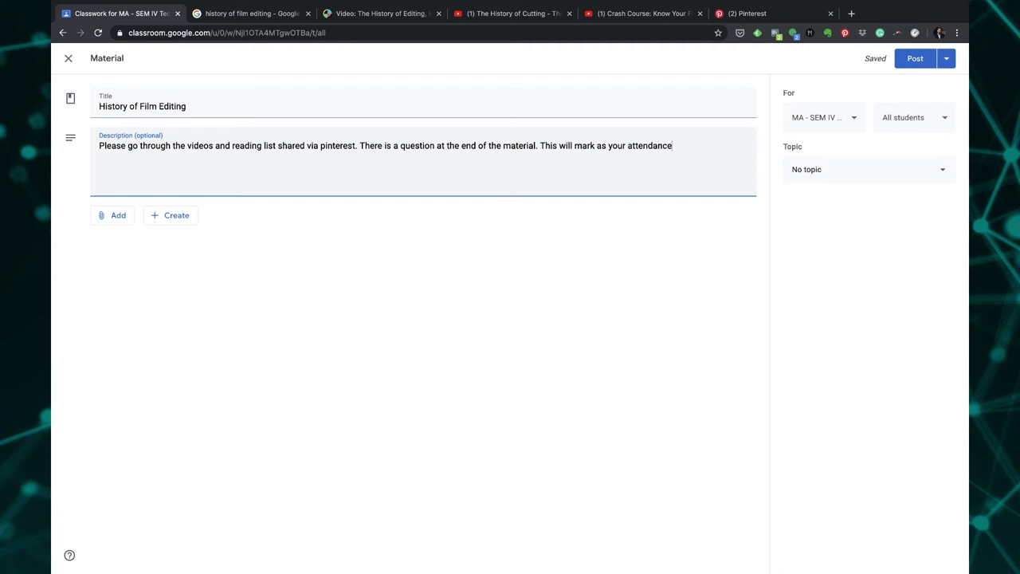
type(".")
Step: Find the Pinterest Film Editing board among the open tabs and copy its share link
left_click(385, 14)
left_click(244, 14)
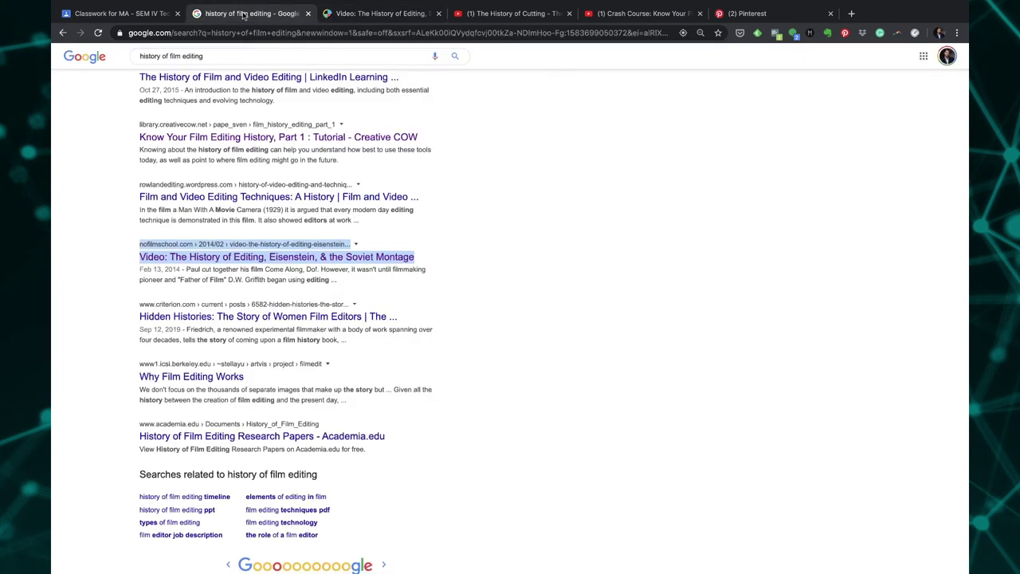
left_click(514, 13)
left_click(646, 13)
left_click(749, 14)
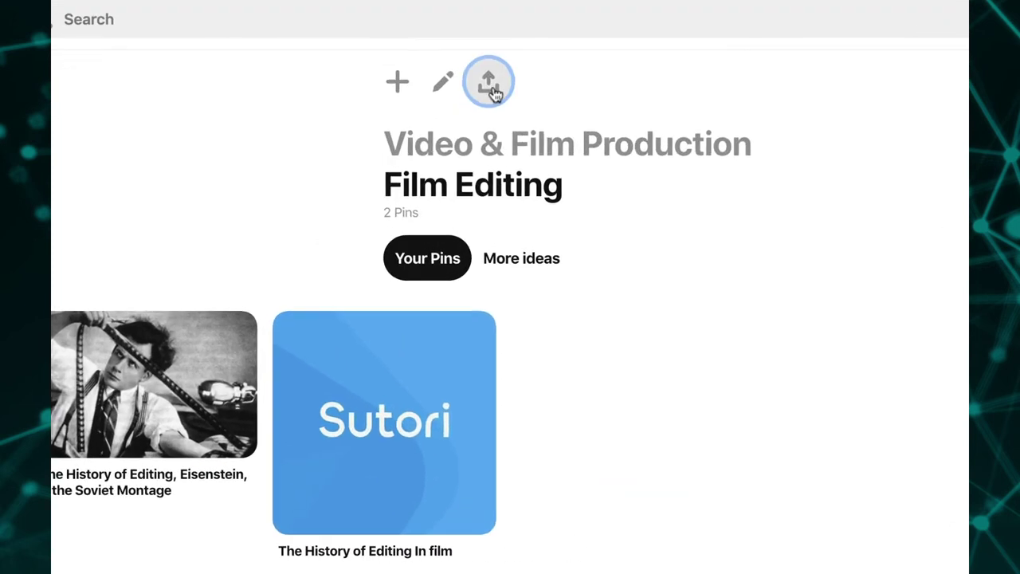
left_click(363, 136)
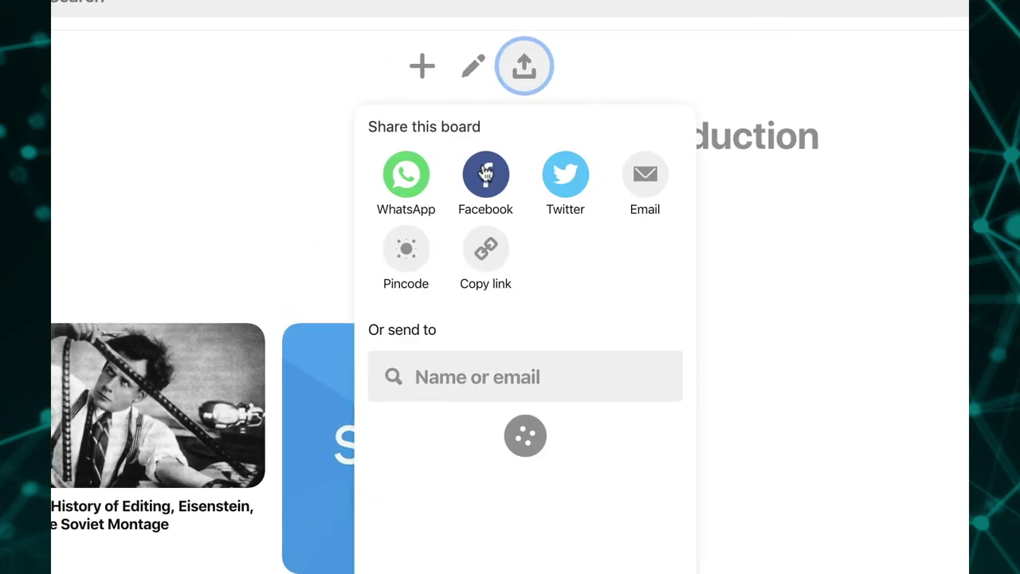
left_click(486, 255)
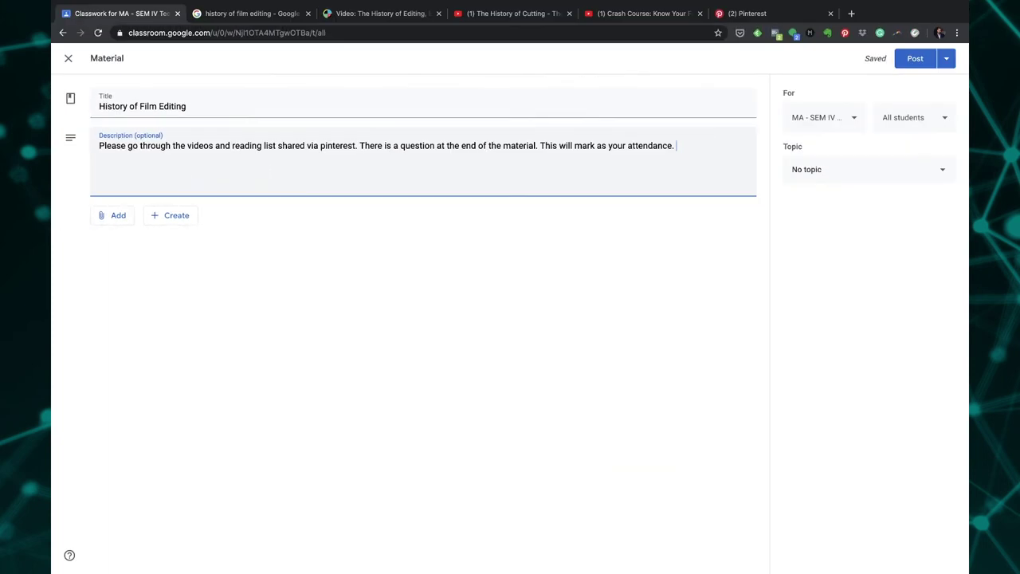
Step: Add a 'Pinterest link:' line with the board's share link to the description
key("Return")
type("Pinterest link:")
key("super+v")
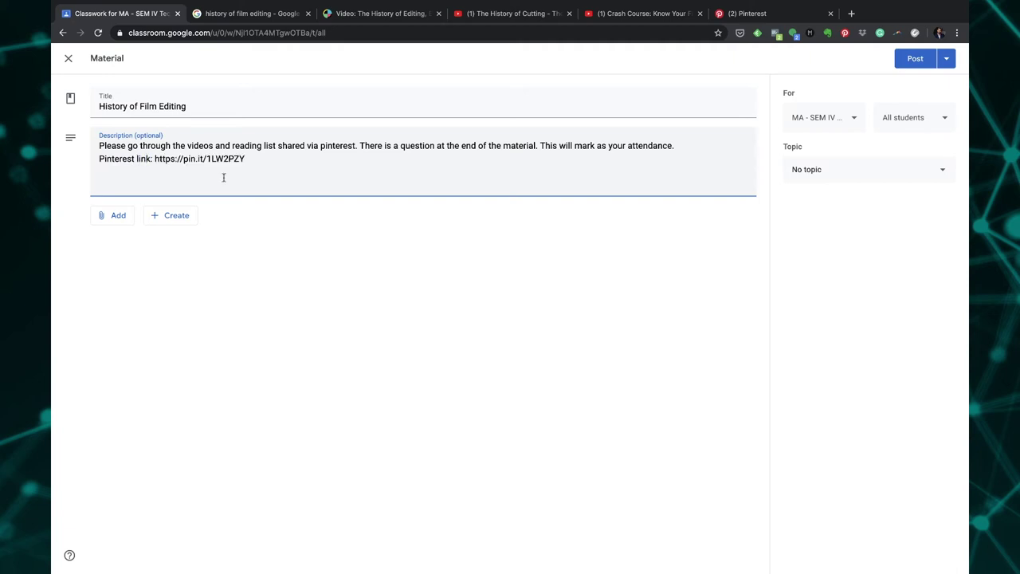
Step: Copy The History of Cutting video's URL and bring up the attachment types
left_click(513, 13)
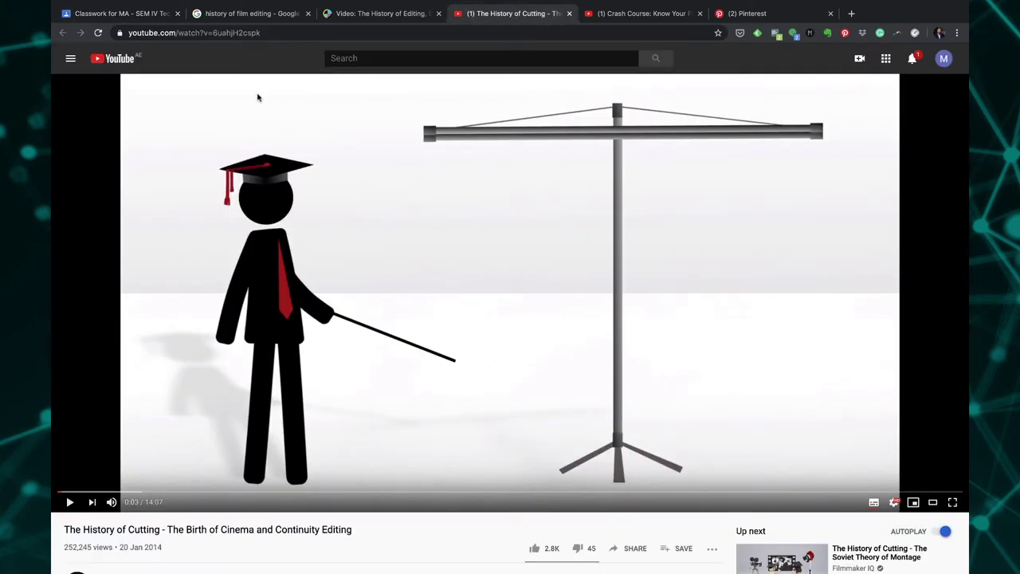
left_click(255, 32)
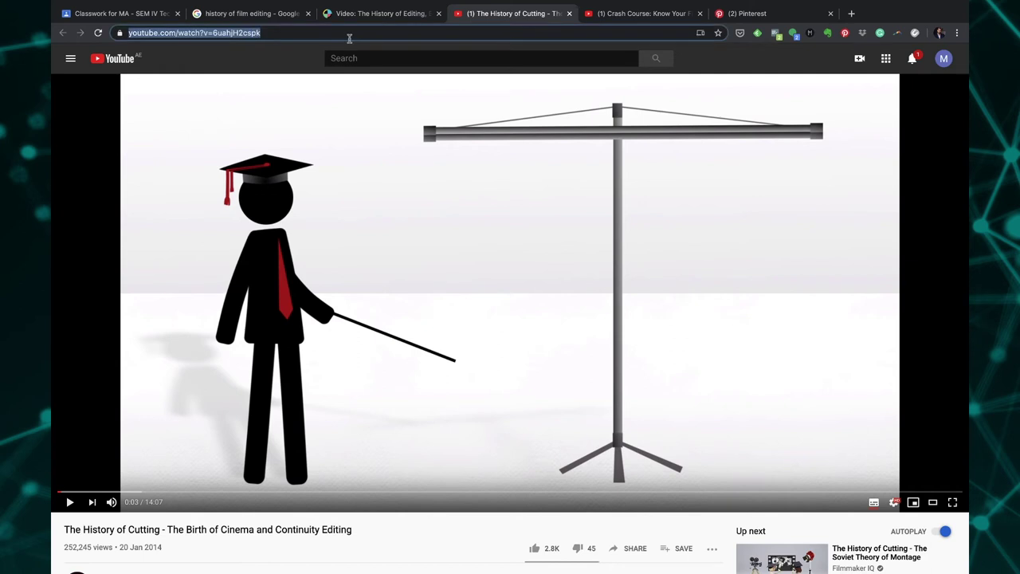
left_click(120, 14)
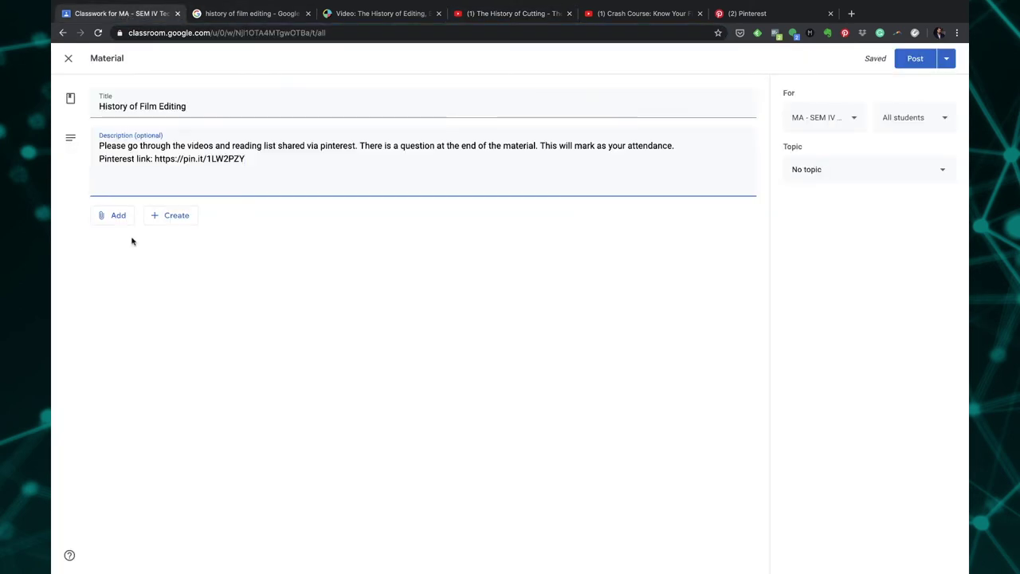
left_click(112, 215)
Step: Attach The History of Cutting YouTube video by its URL
left_click(122, 294)
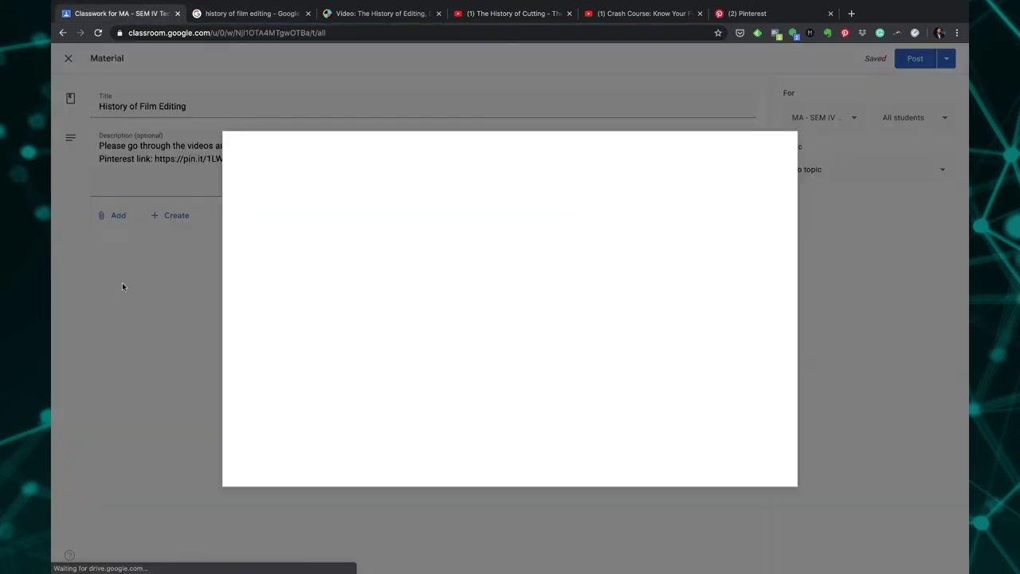
left_click(310, 176)
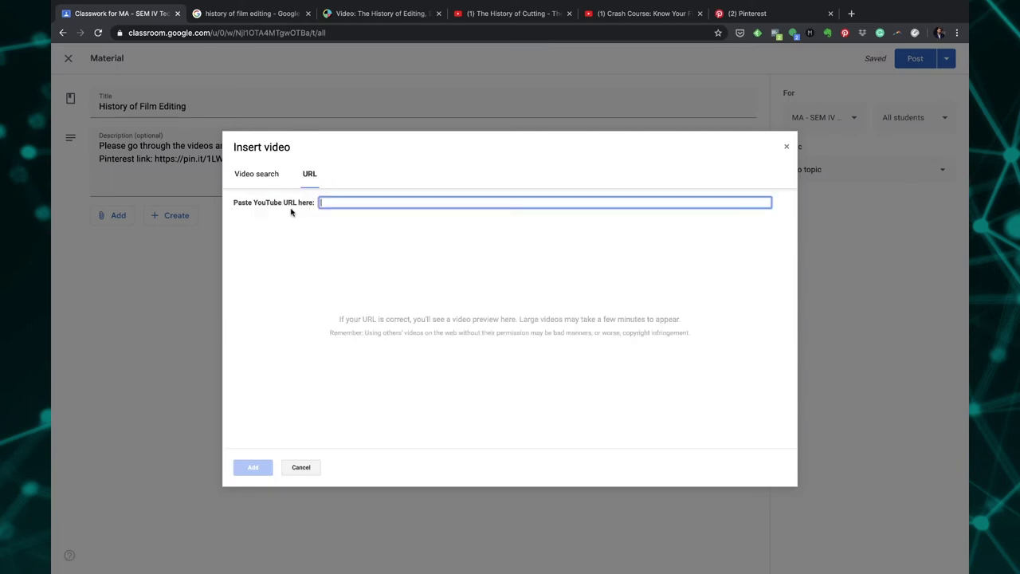
key("ctrl+v")
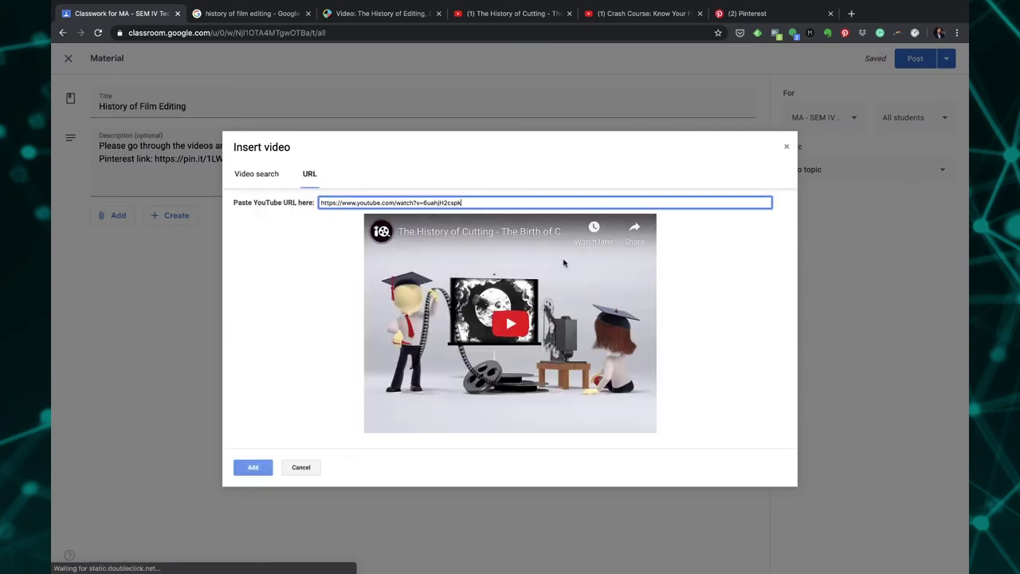
left_click(246, 469)
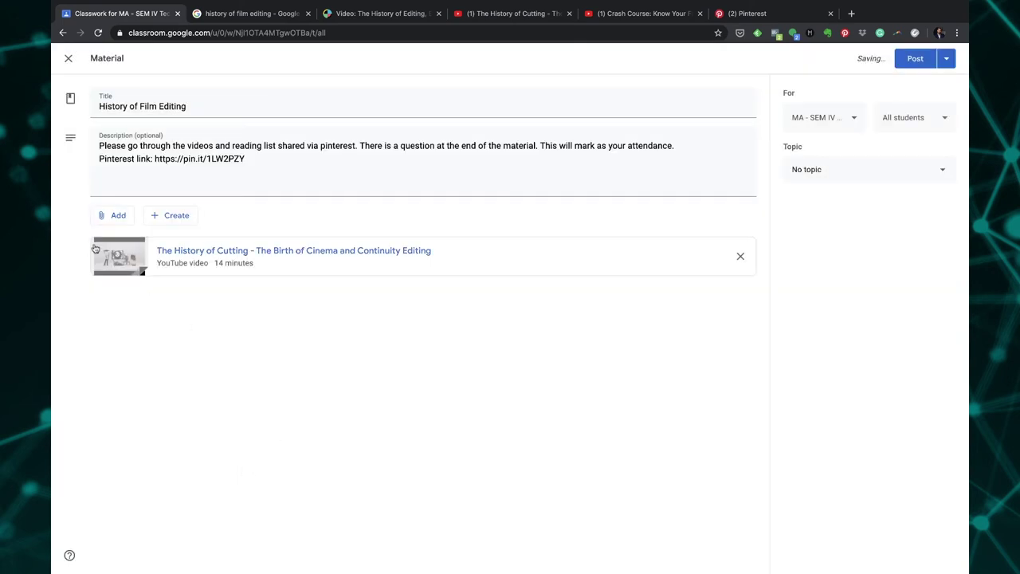
Step: Copy the Crash Course video's URL and attach it as a second YouTube video
left_click(674, 15)
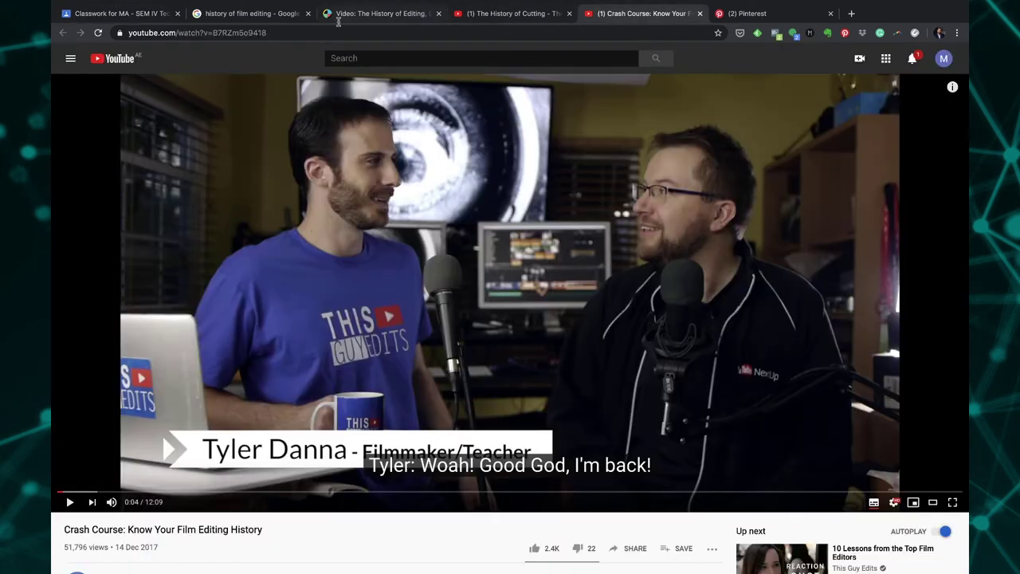
left_click(269, 35)
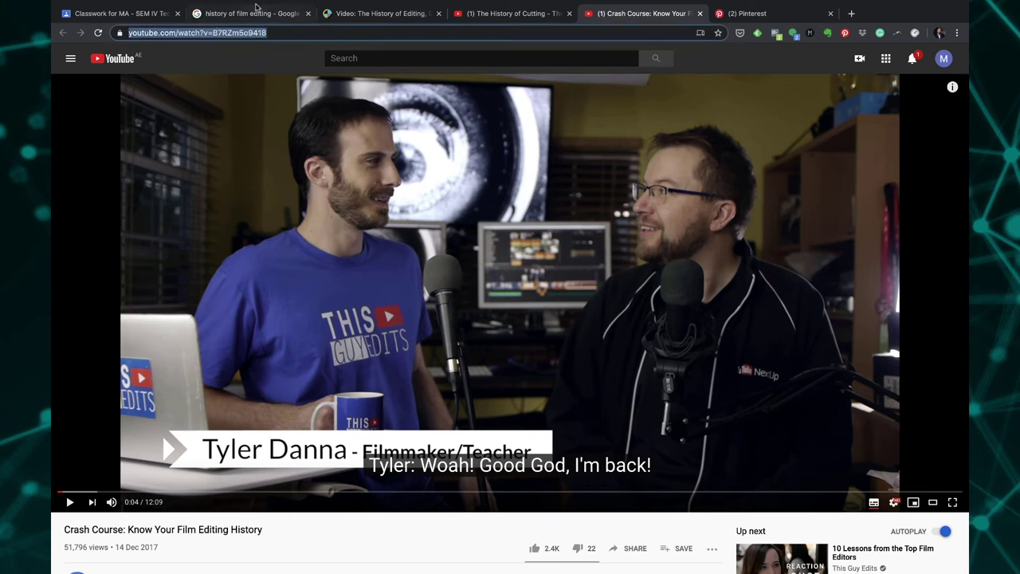
left_click(149, 13)
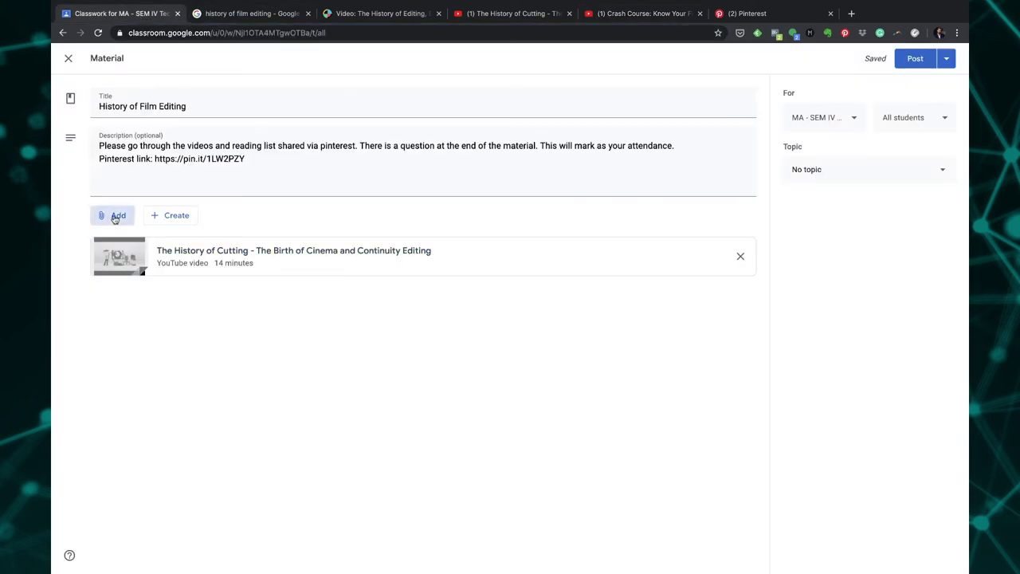
left_click(115, 217)
left_click(120, 293)
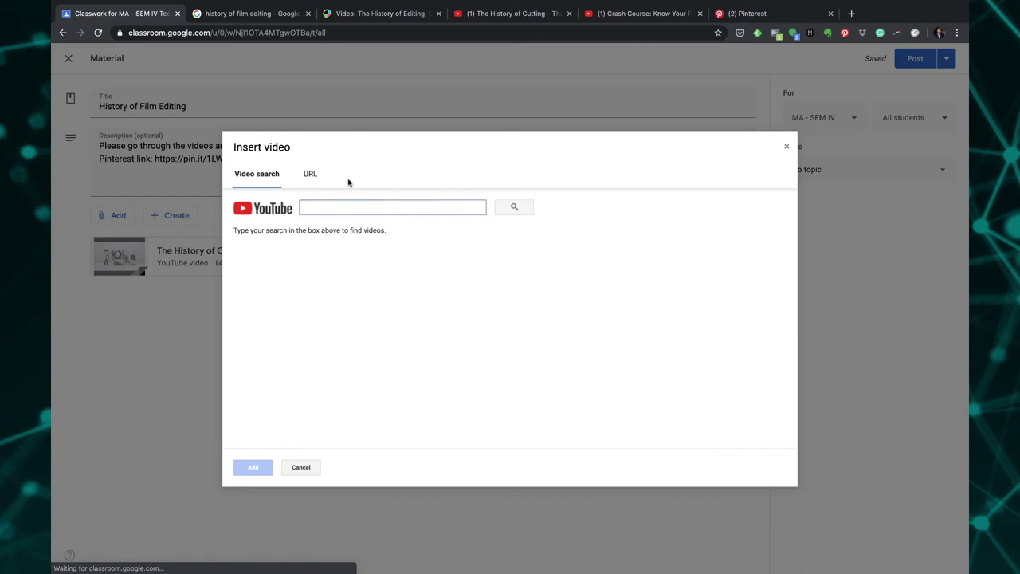
left_click(312, 176)
key("ctrl+v")
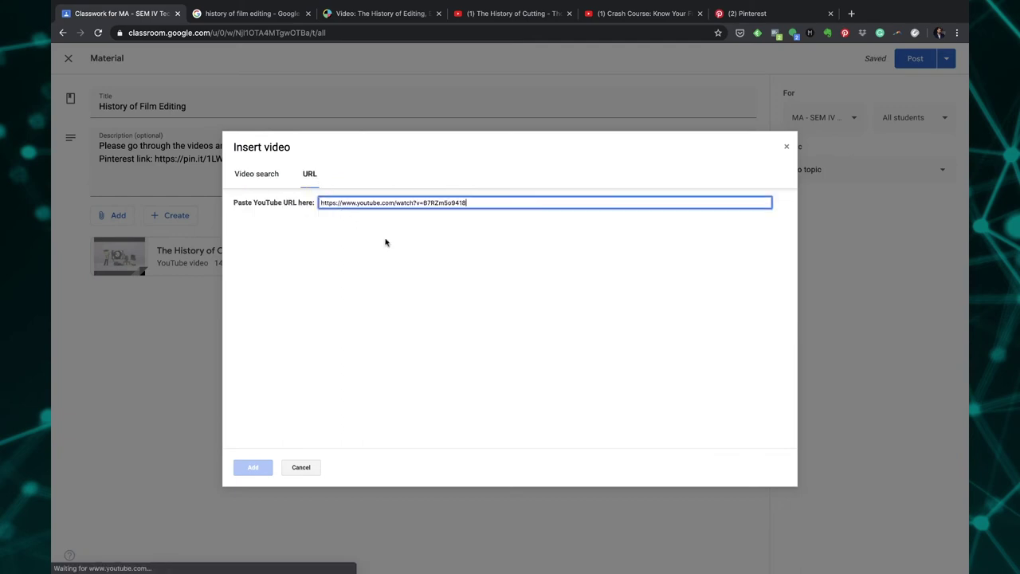
left_click(255, 467)
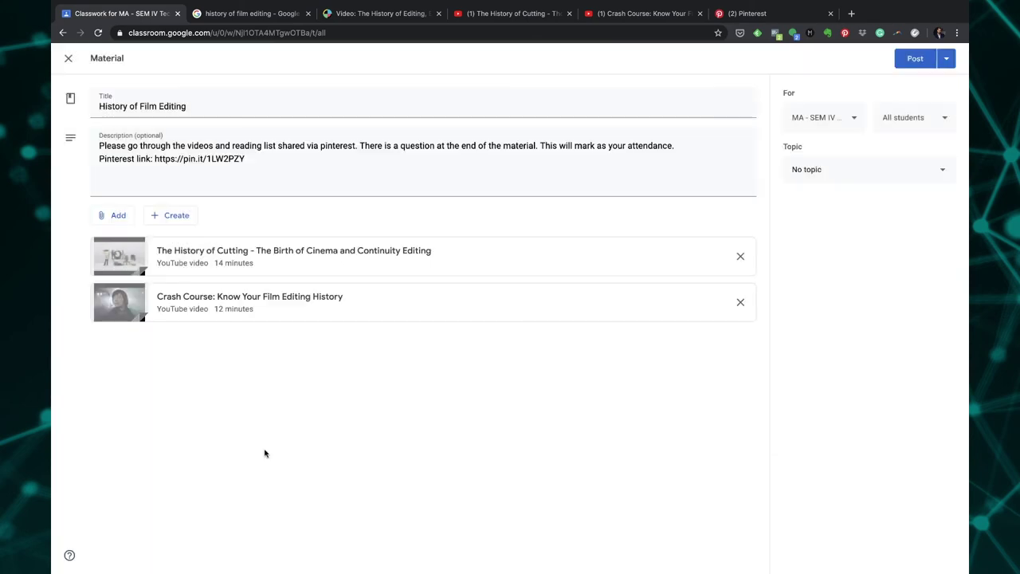
left_click(117, 217)
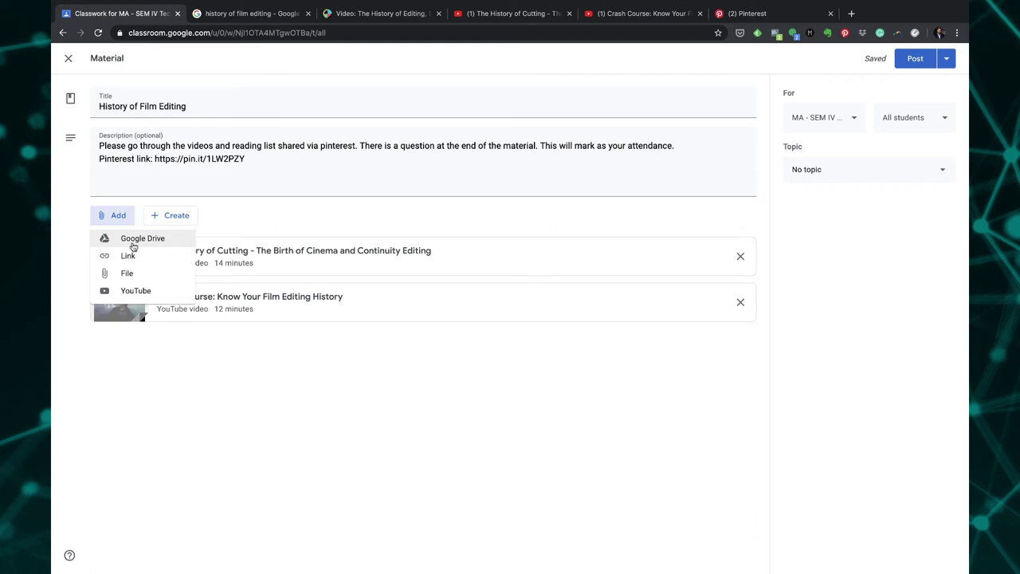
Step: File the material under 'History of Film Editing', keep only this class, and post it
left_click(197, 340)
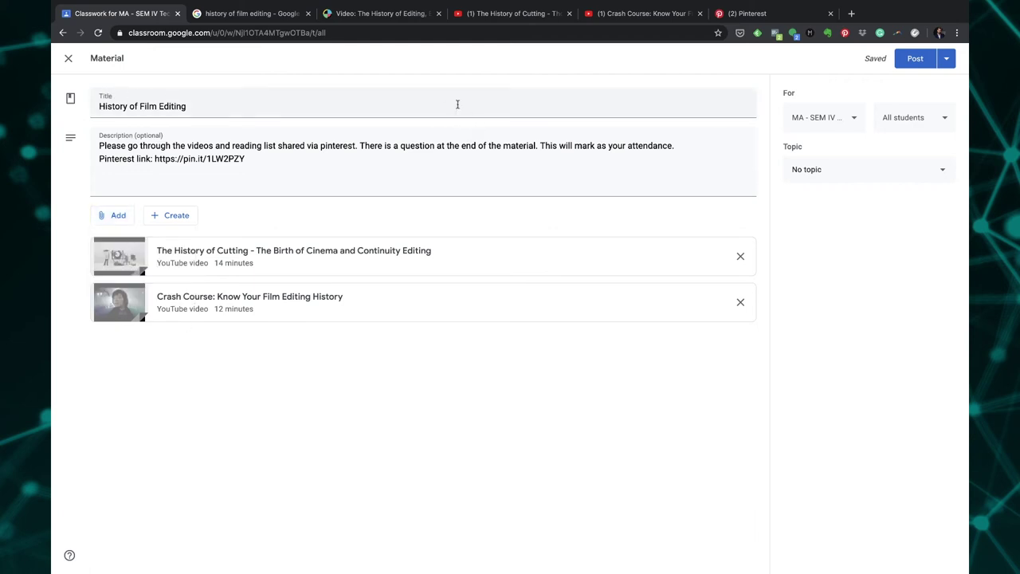
left_click(873, 170)
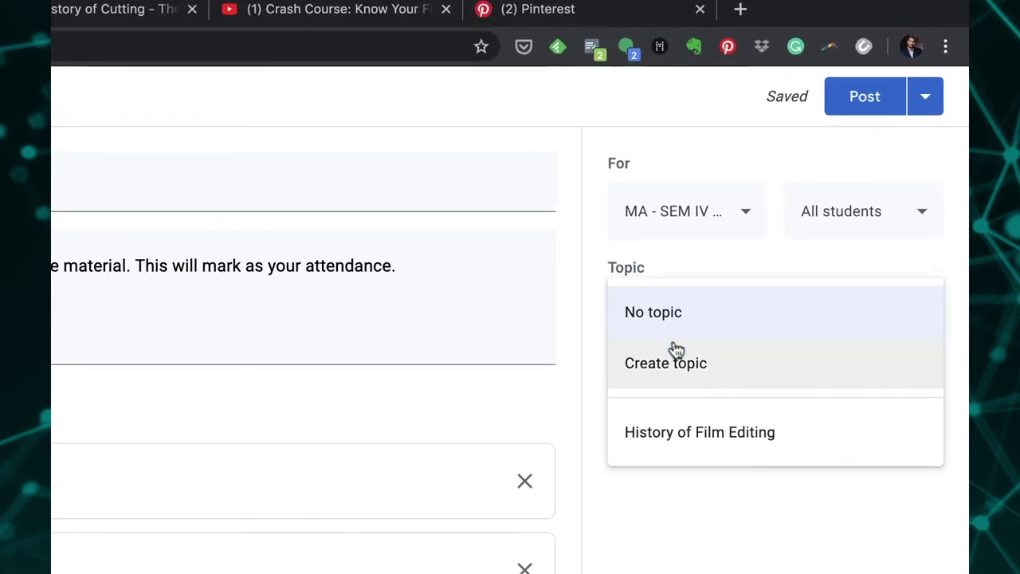
left_click(721, 432)
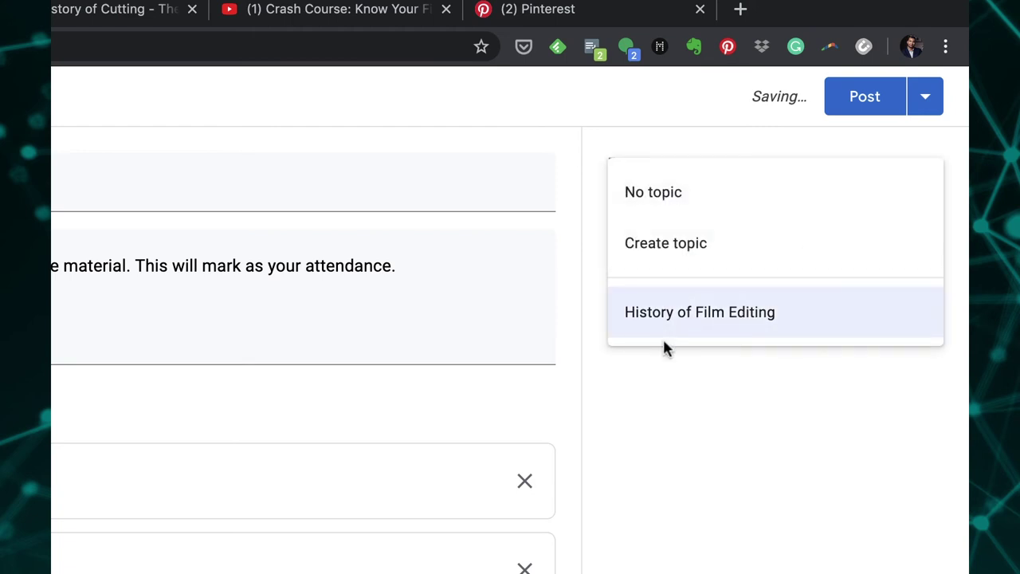
left_click(673, 327)
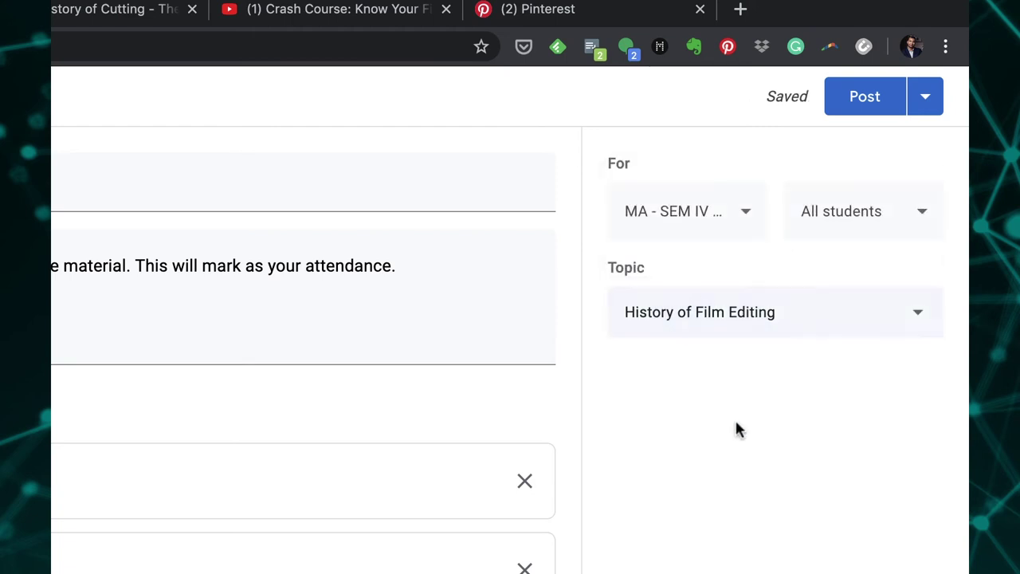
left_click(707, 209)
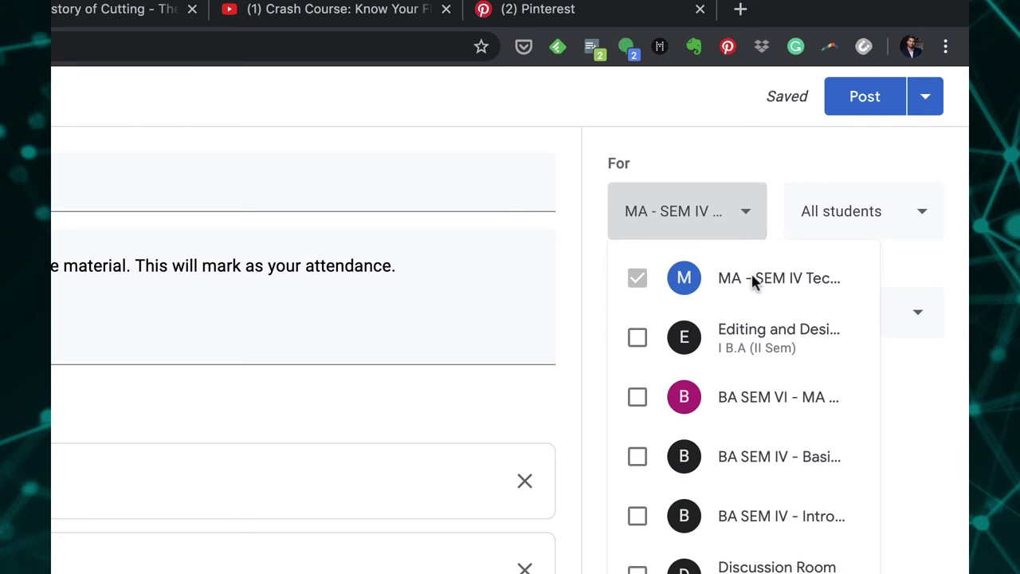
key("Escape")
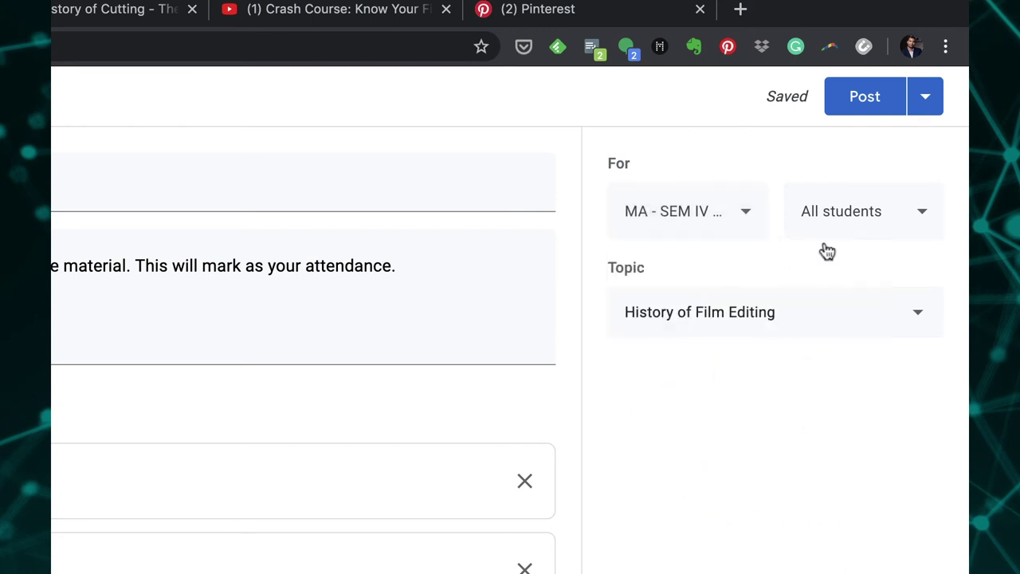
left_click(865, 106)
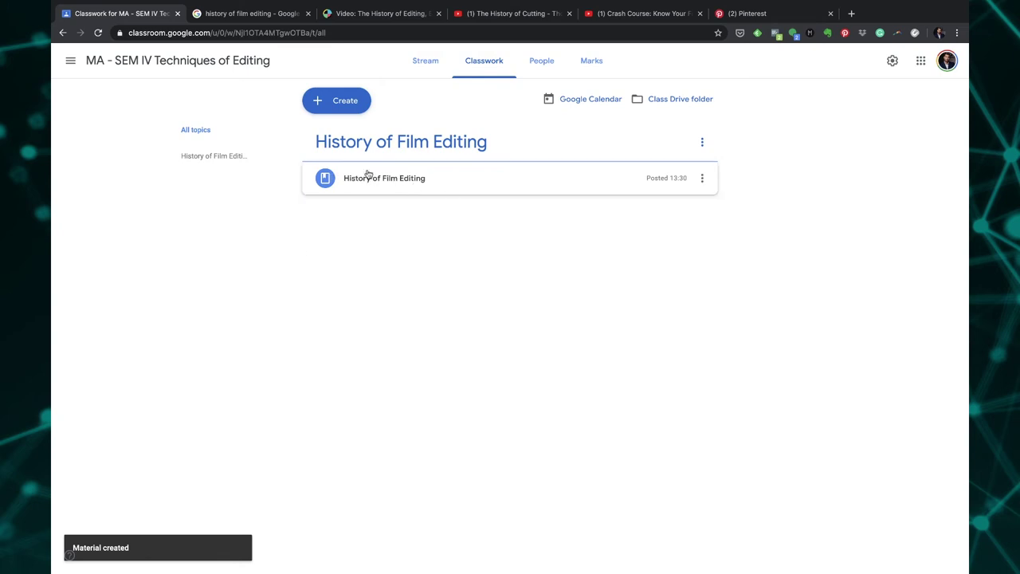
Step: Create a new question post and set its points to Unmarked
left_click(346, 110)
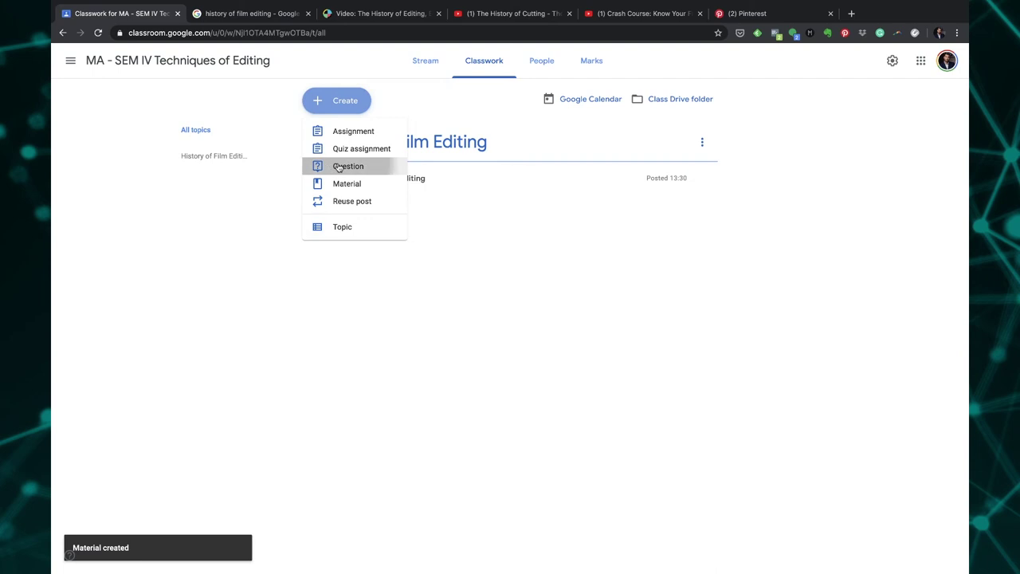
left_click(350, 167)
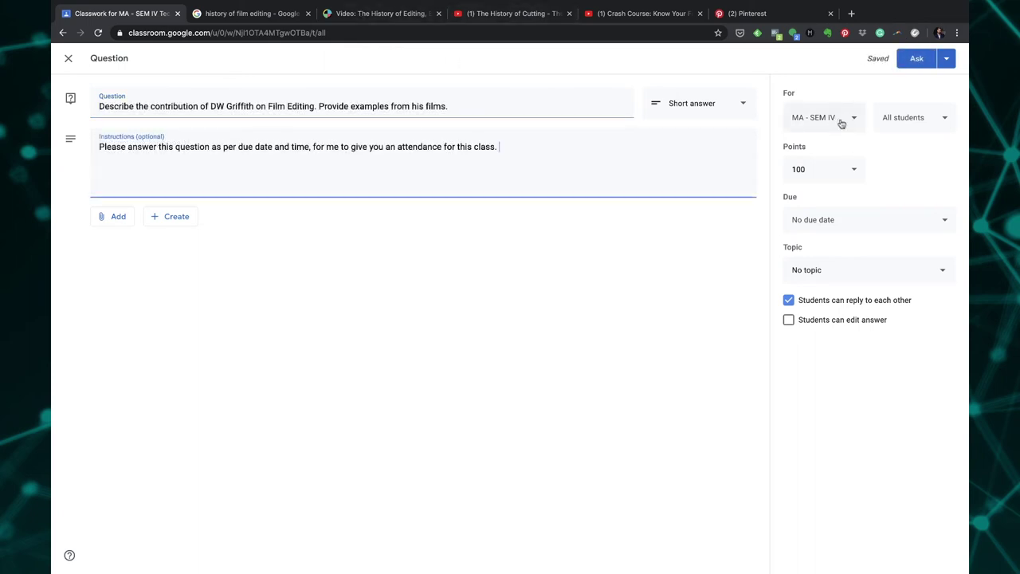
left_click(847, 168)
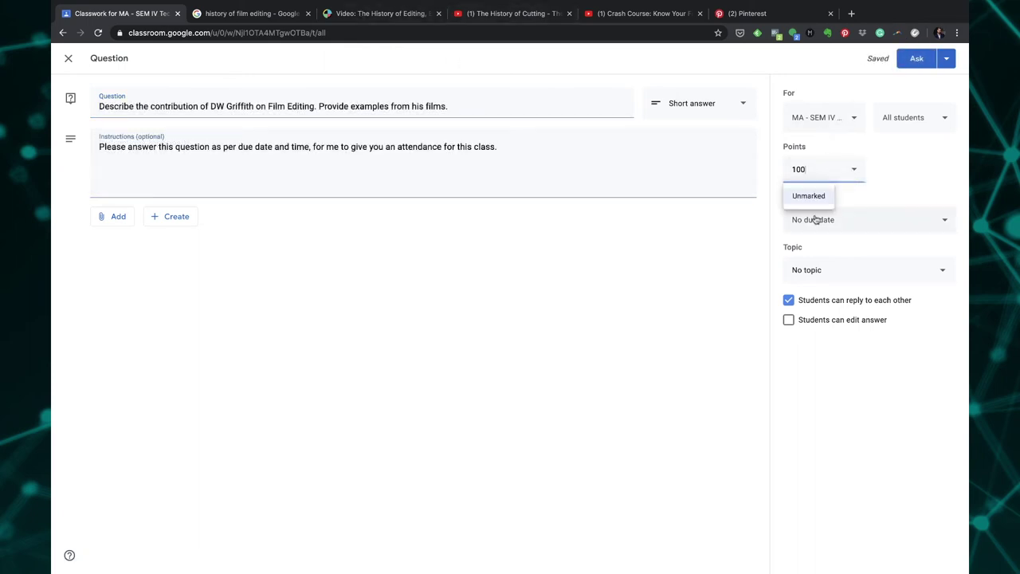
left_click(808, 196)
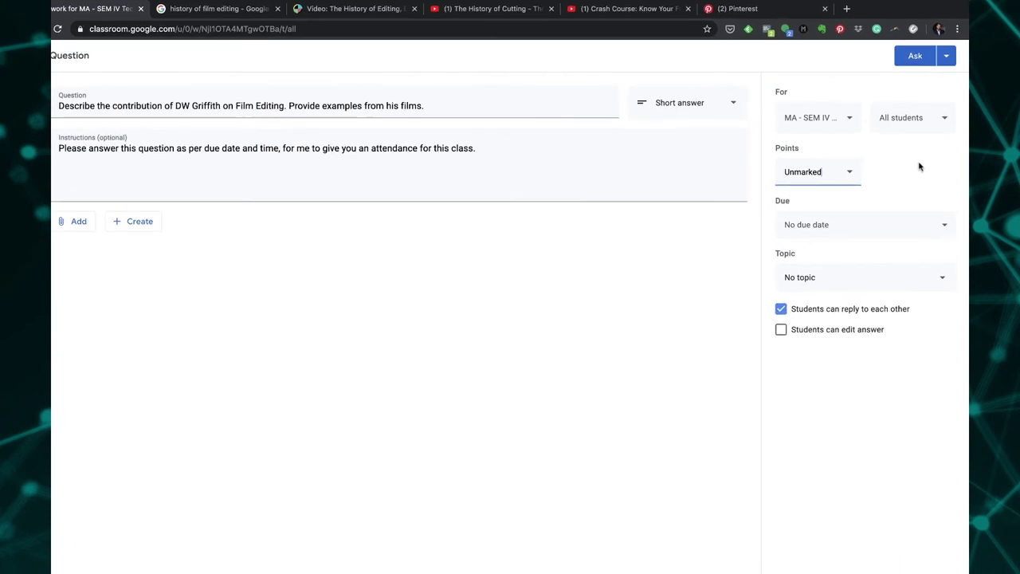
Step: Set the question due 10 Mar 2020 at 11 pm and post it to the class
left_click(888, 222)
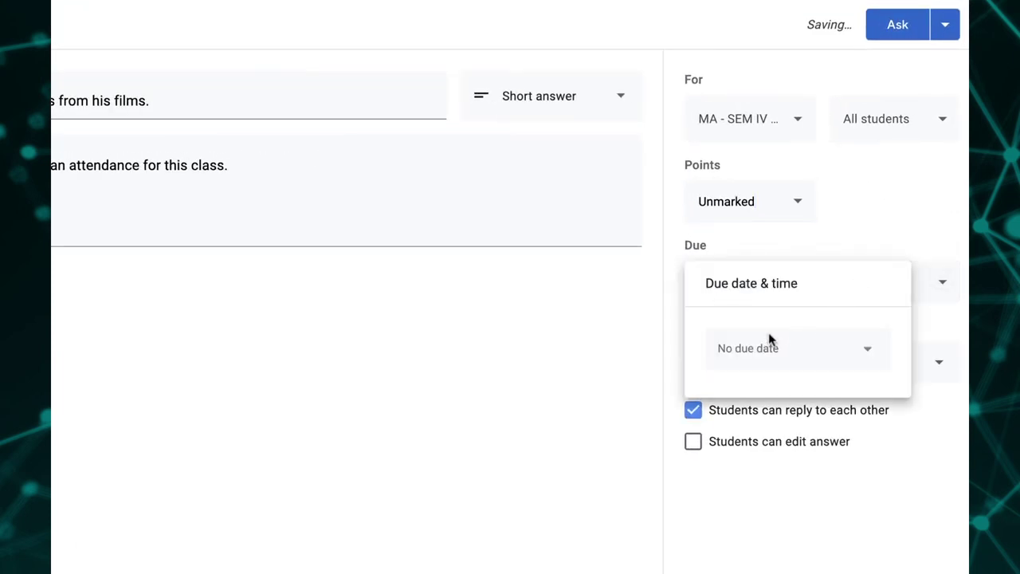
left_click(779, 355)
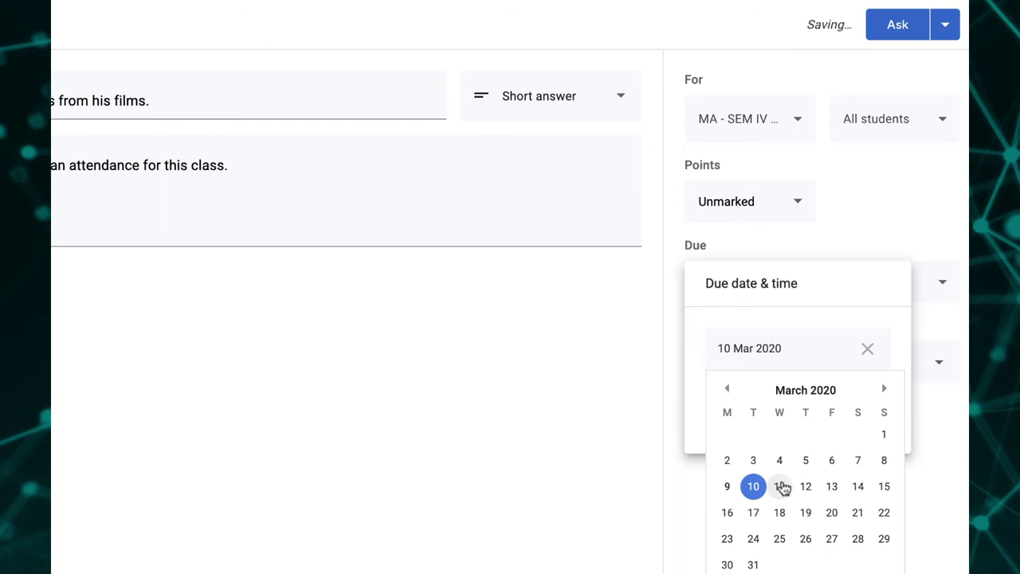
left_click(761, 486)
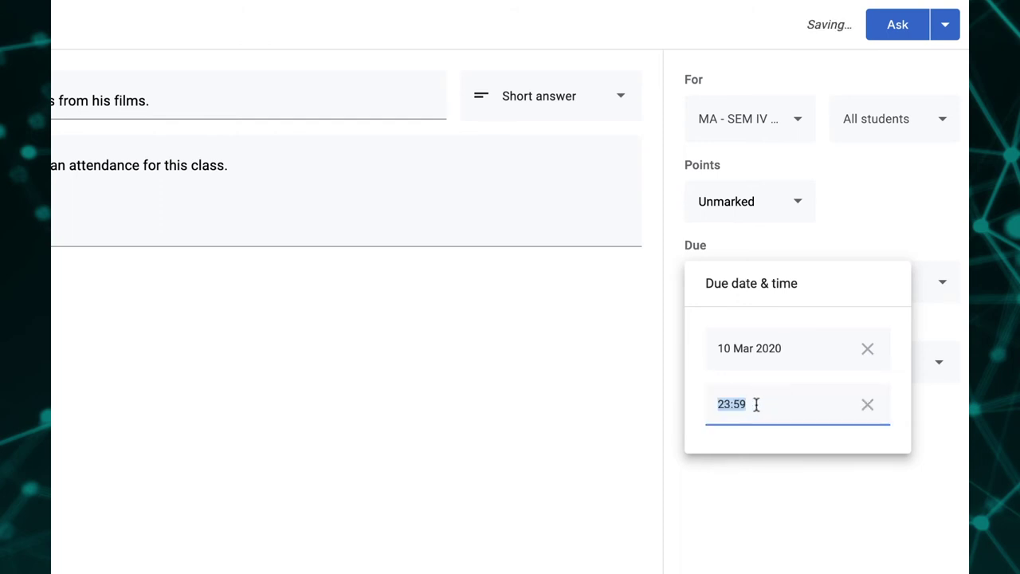
type("11 pm")
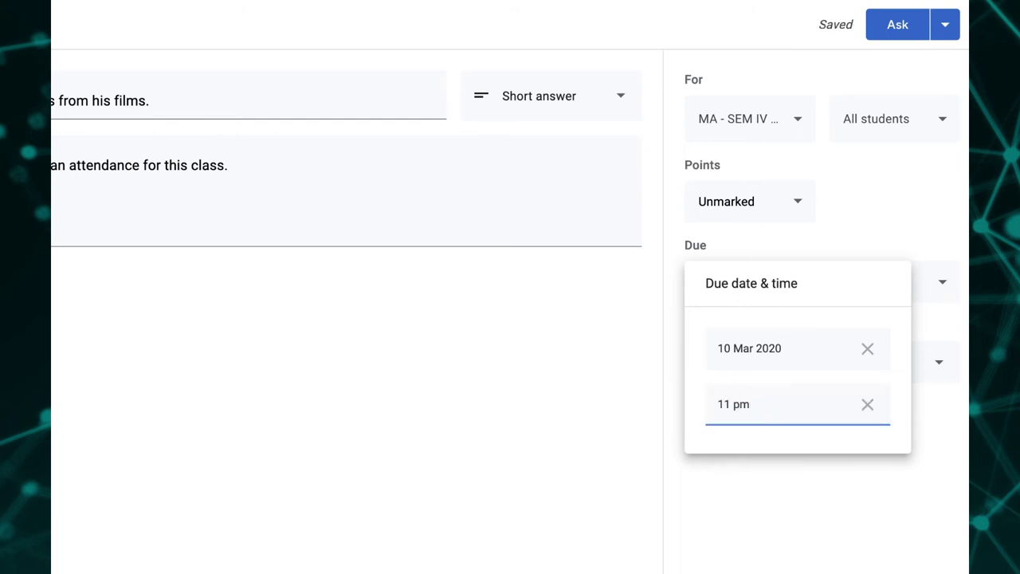
key("Tab")
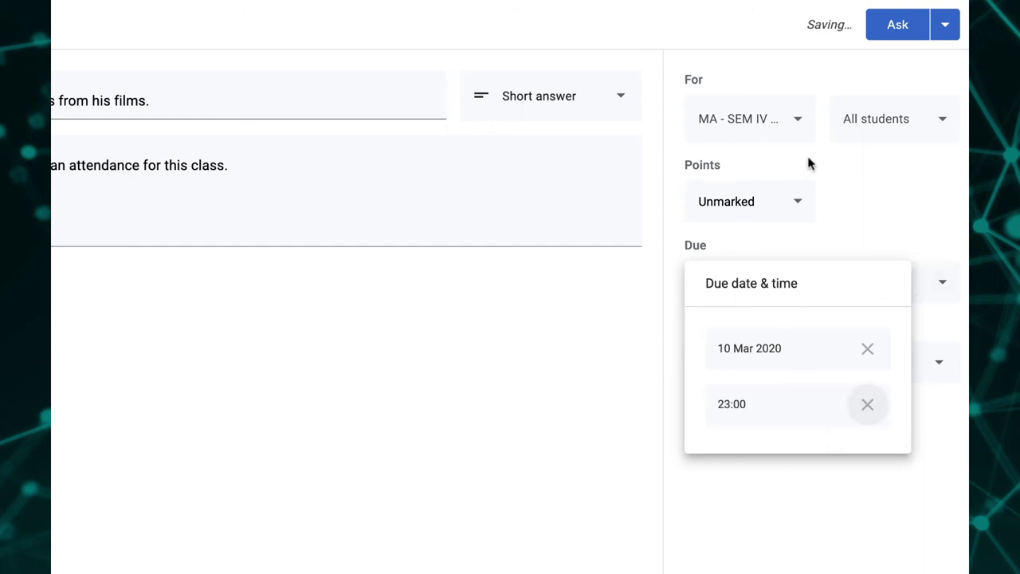
left_click(895, 37)
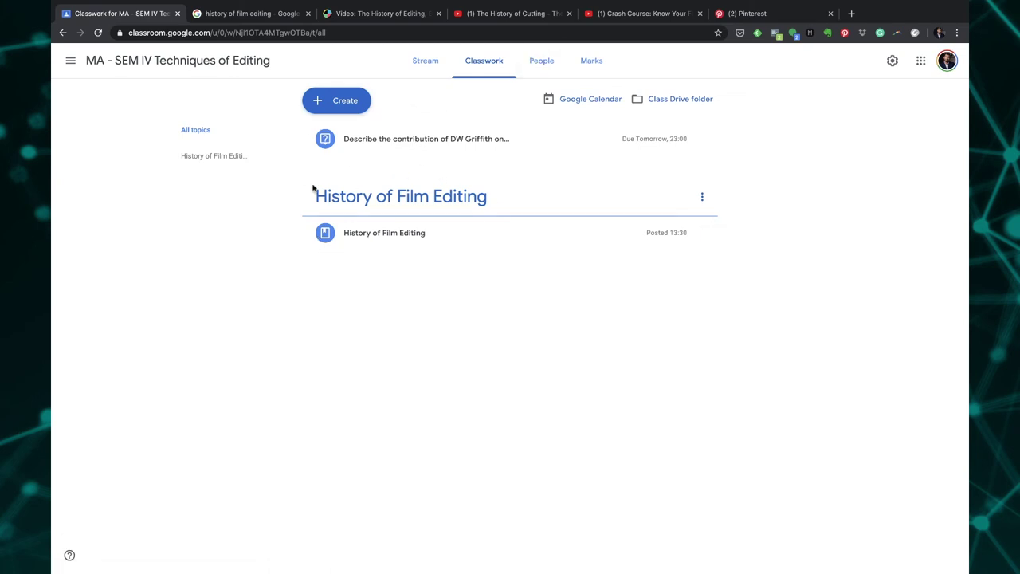
left_click(542, 62)
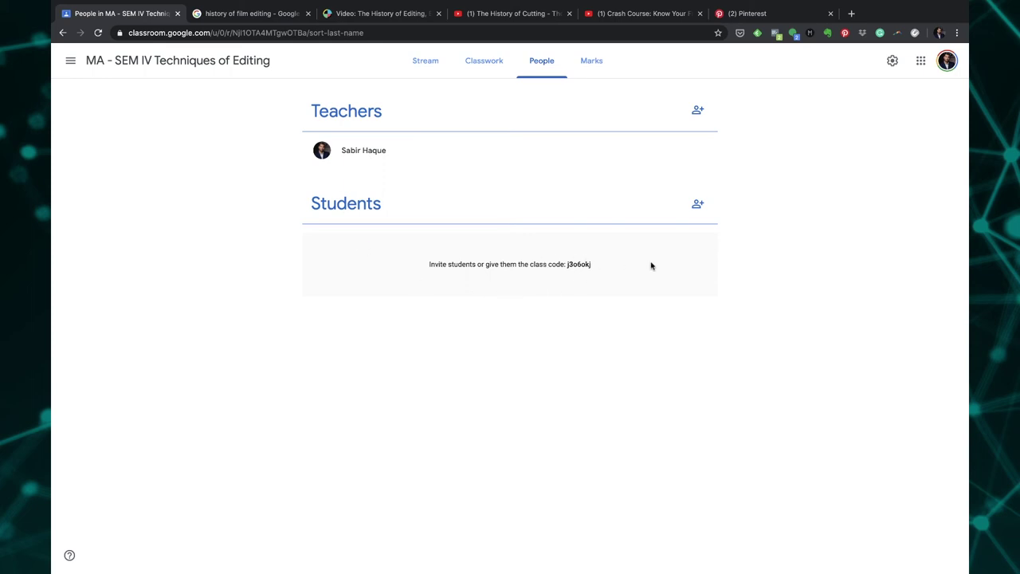
left_click(698, 205)
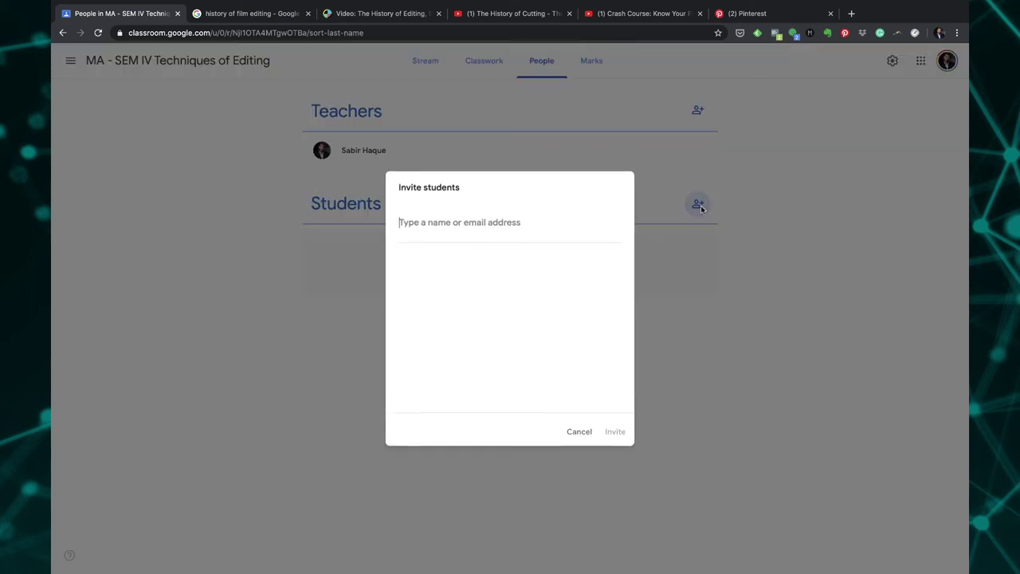
left_click(572, 436)
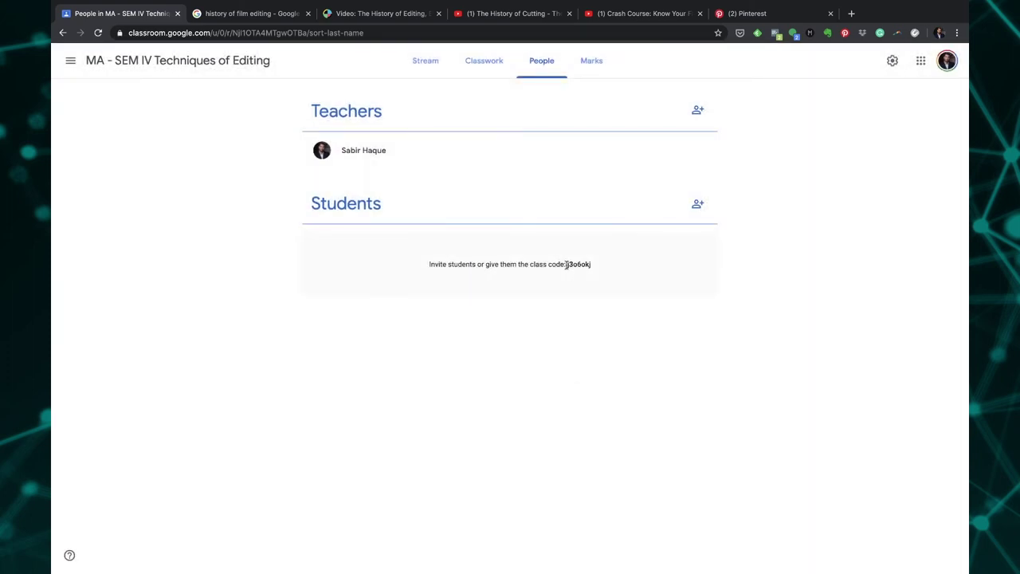
left_click_drag(566, 265, 614, 268)
left_click(590, 62)
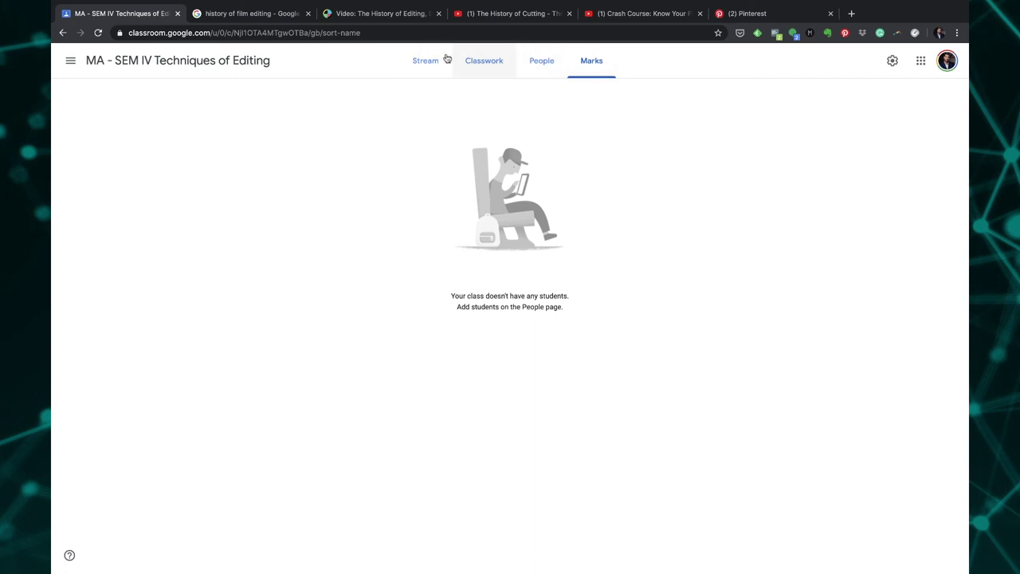
left_click(552, 63)
left_click(490, 63)
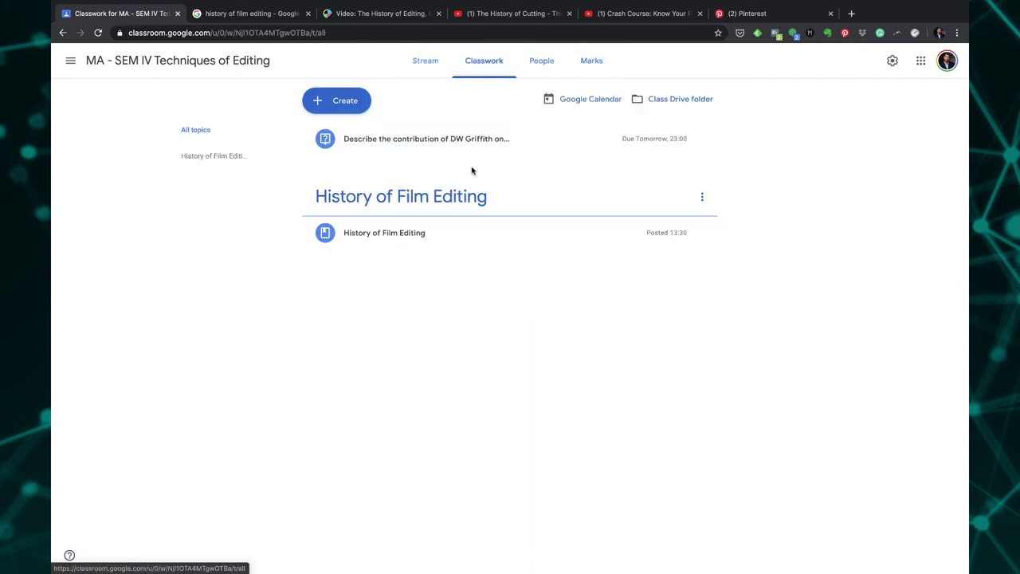
Step: Return to the class Stream and bring up the list of all classes
left_click(430, 63)
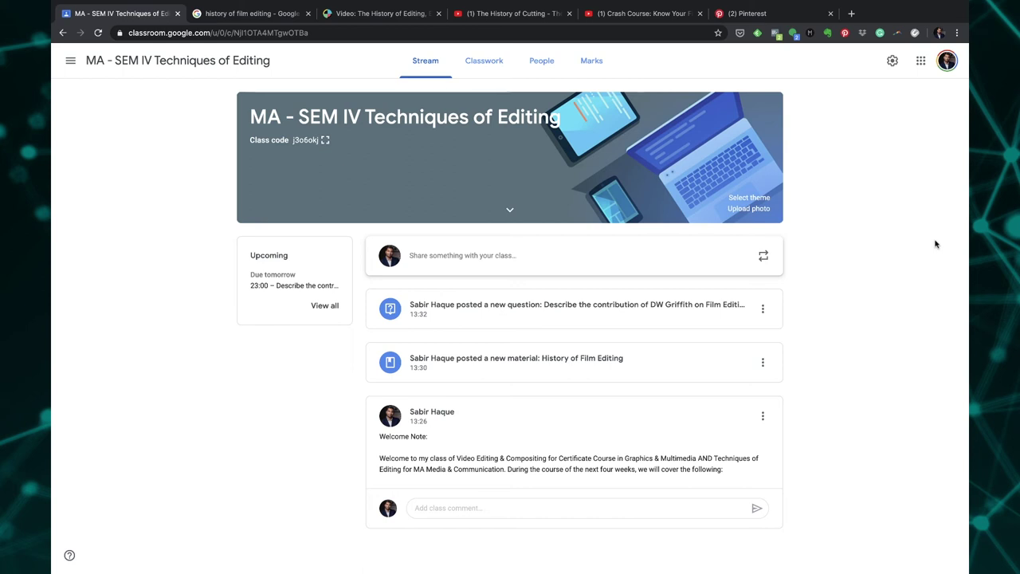
left_click(70, 62)
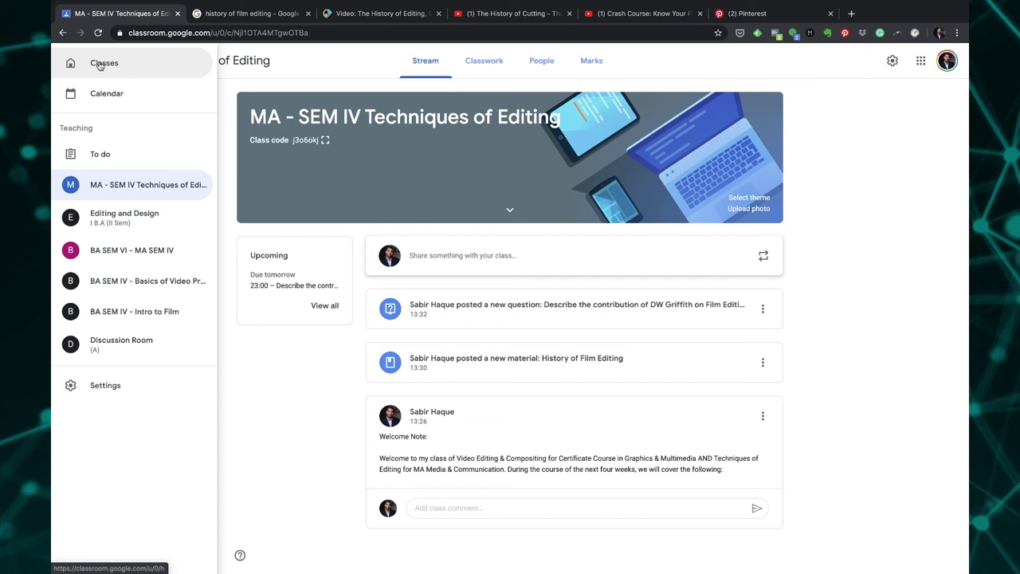
Step: Open the BA SEM IV - Intro to Film classwork and expand the reading list item
left_click(70, 64)
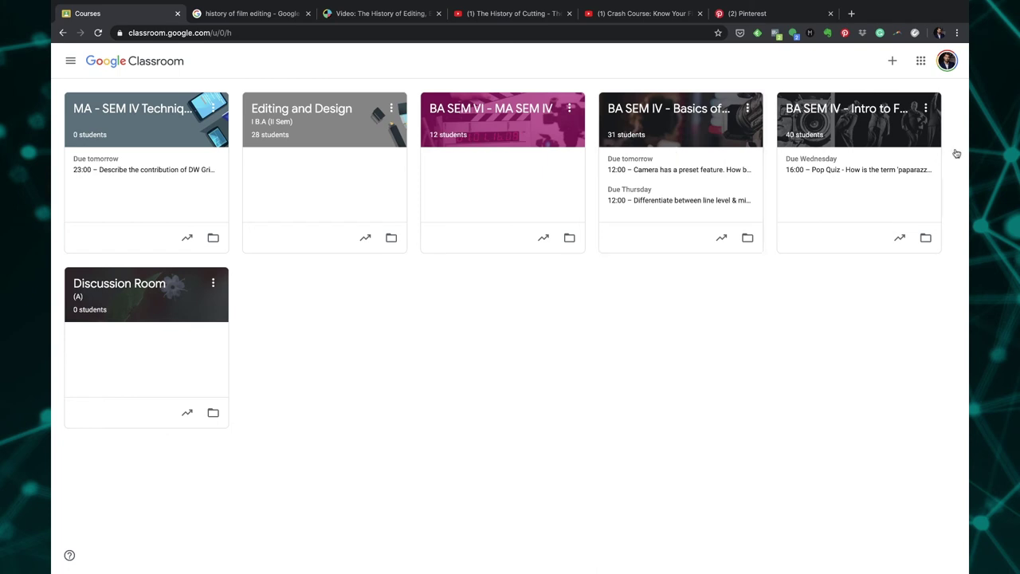
left_click(865, 143)
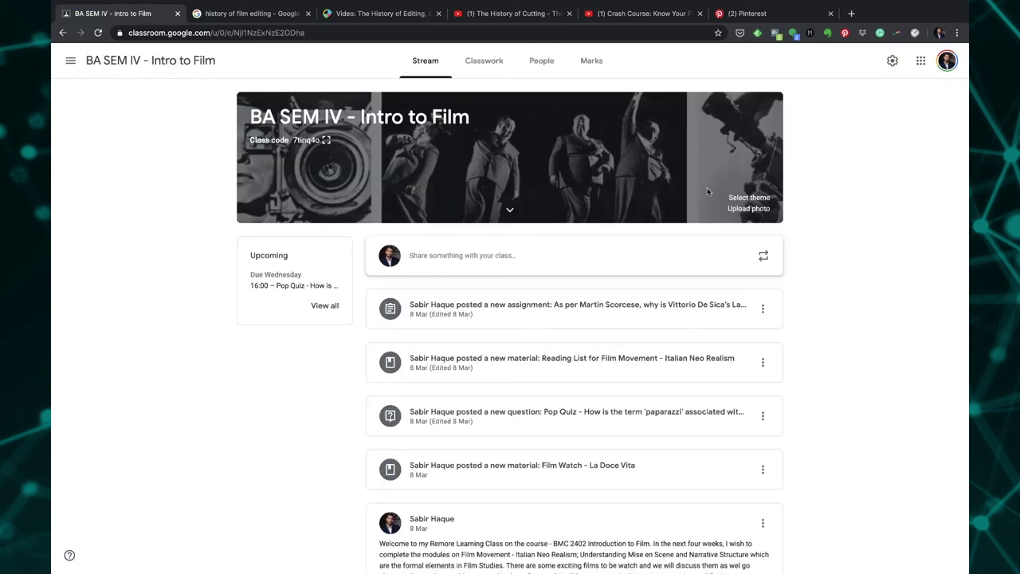
left_click(482, 62)
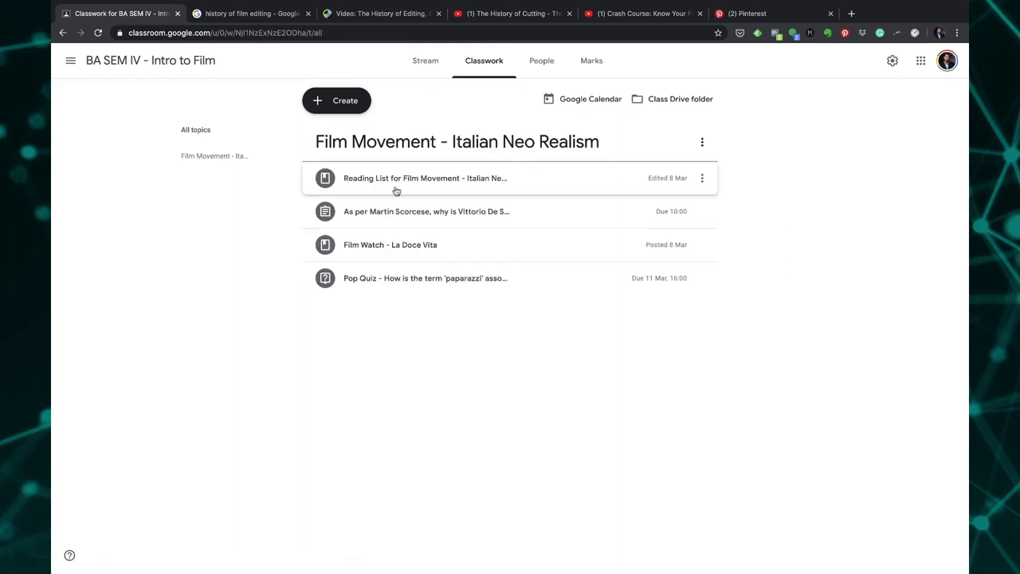
left_click(701, 177)
left_click(724, 205)
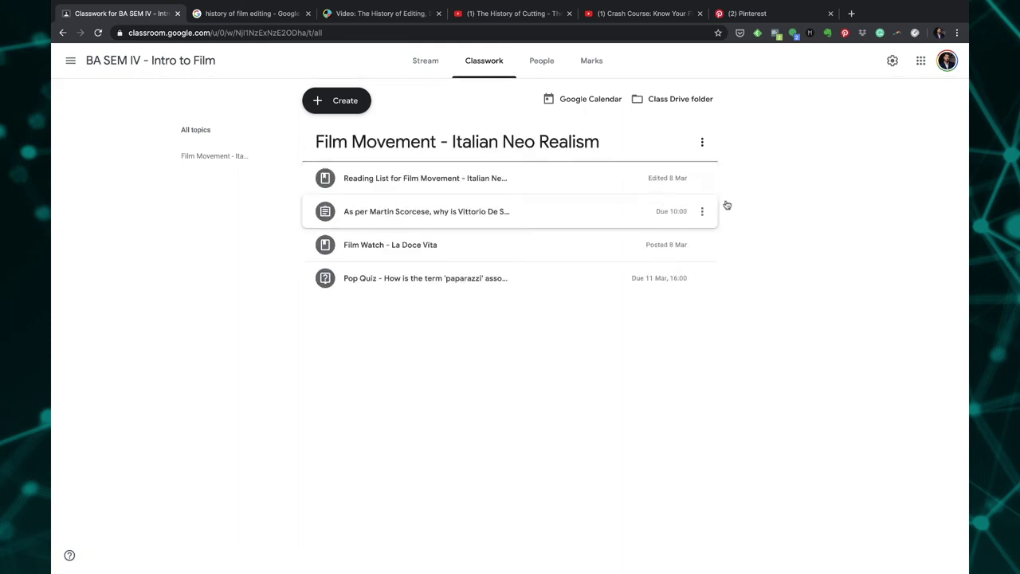
left_click(409, 176)
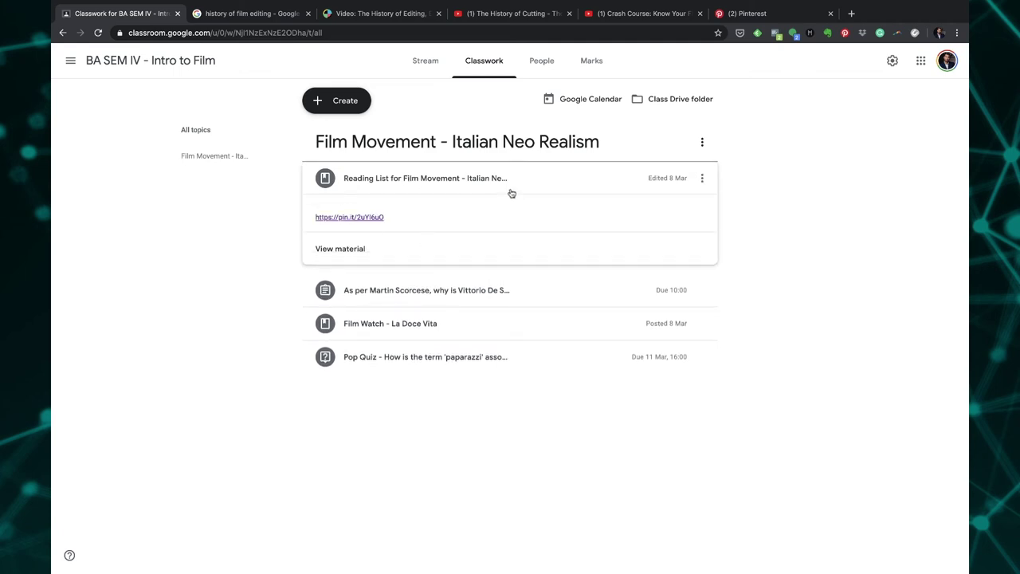
Step: Expand the Martin Scorsese, Film Watch - La Doce Vita and Pop Quiz assignment details
left_click(548, 289)
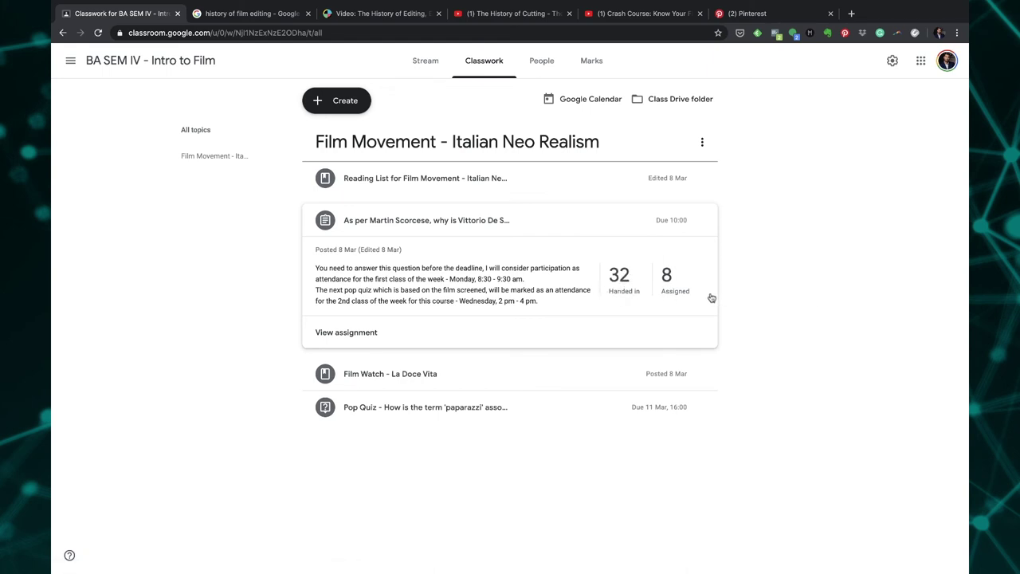
left_click(520, 384)
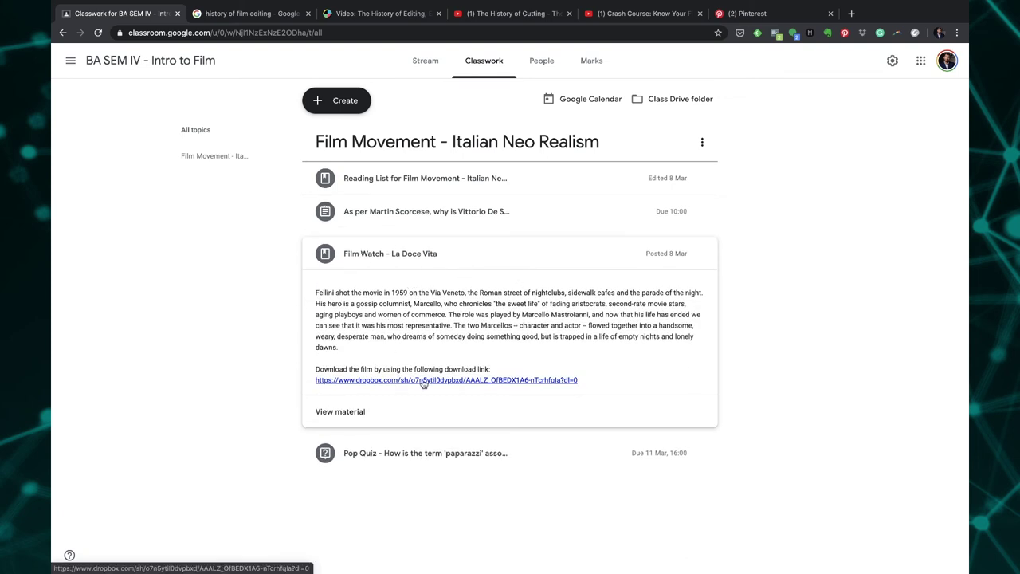
left_click(536, 453)
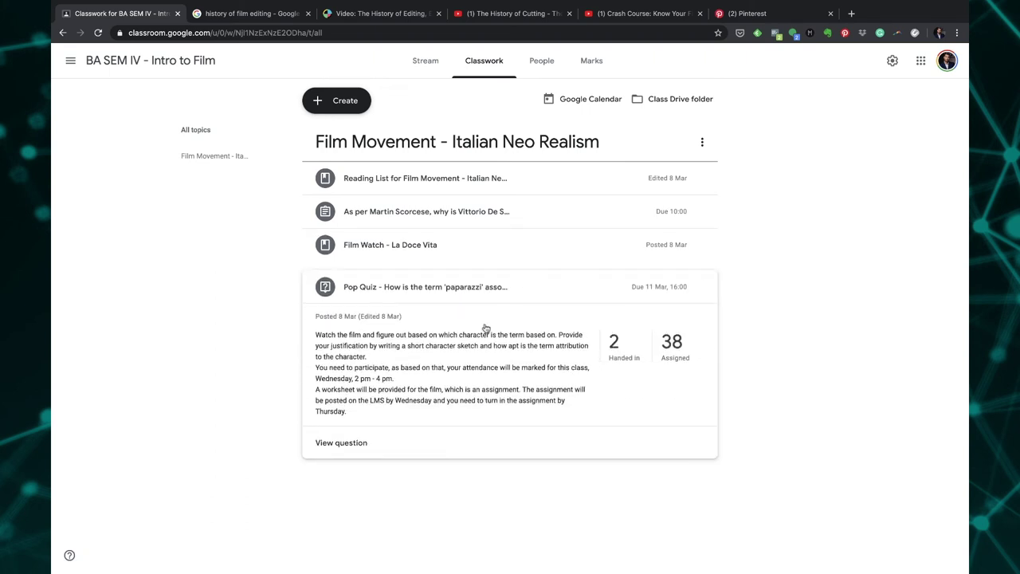
left_click(508, 258)
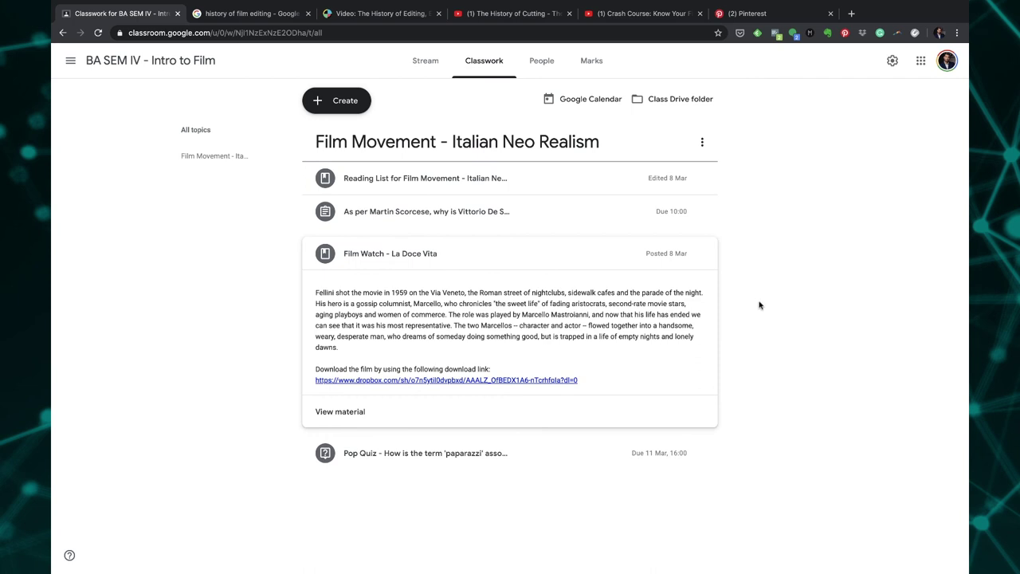
Step: Browse the Intro to Film student list, then return to Classwork
left_click(542, 64)
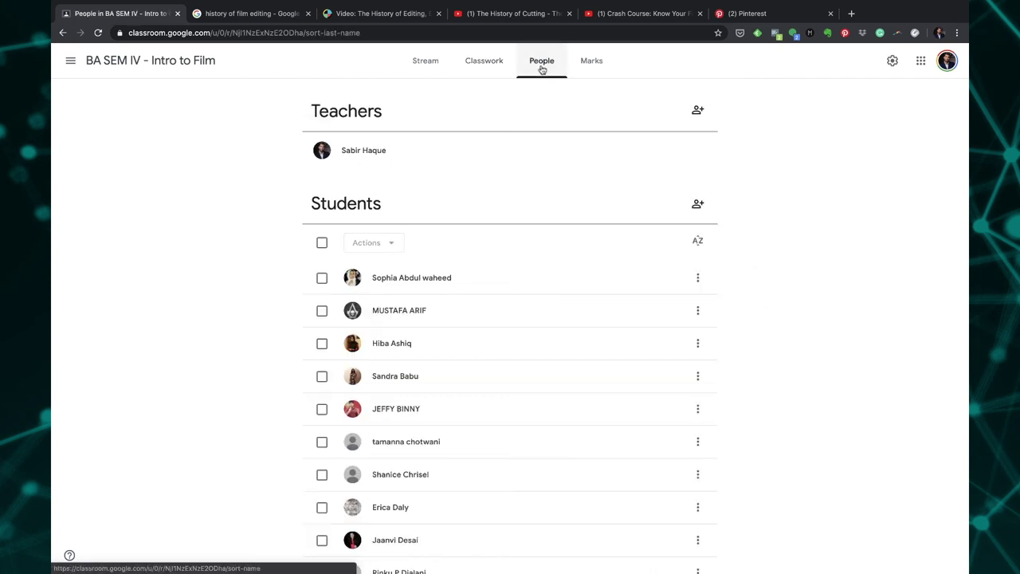
scroll(647, 364, "down", 10)
scroll(647, 364, "up", 10)
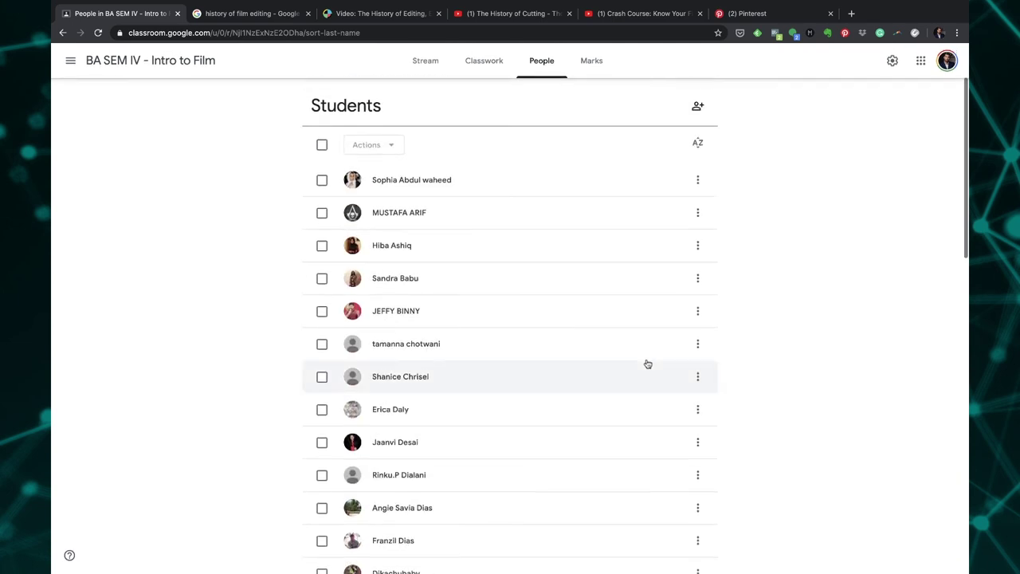
left_click(472, 65)
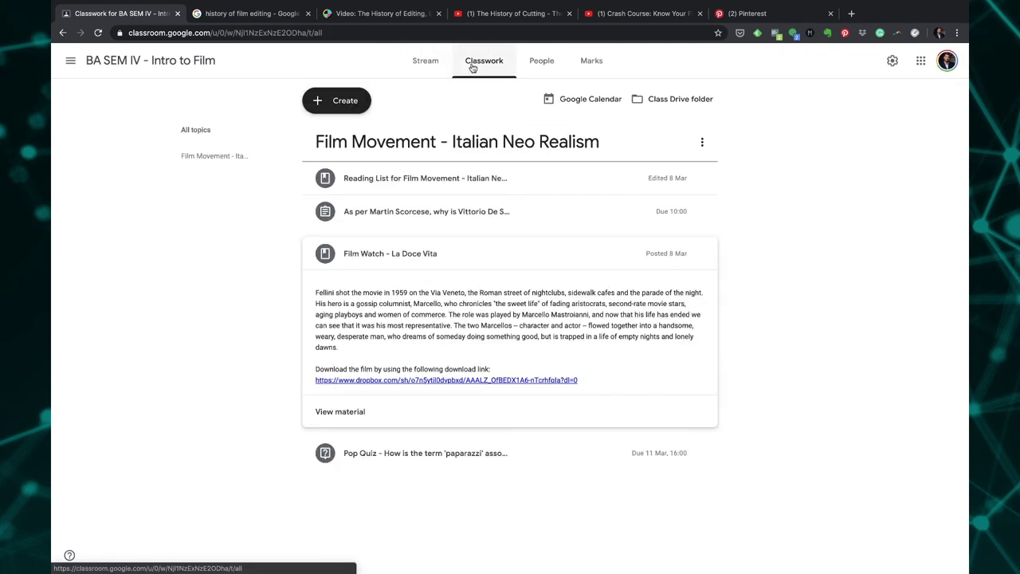
Step: Expand the Martin Scorsese assignment to show its 32 handed in and 8 assigned
left_click(497, 209)
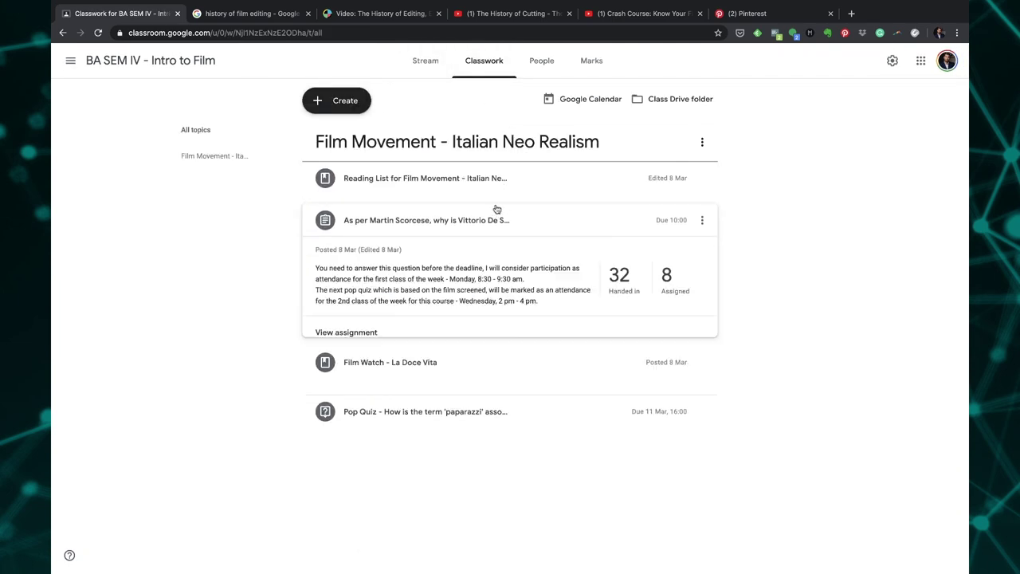
left_click(702, 220)
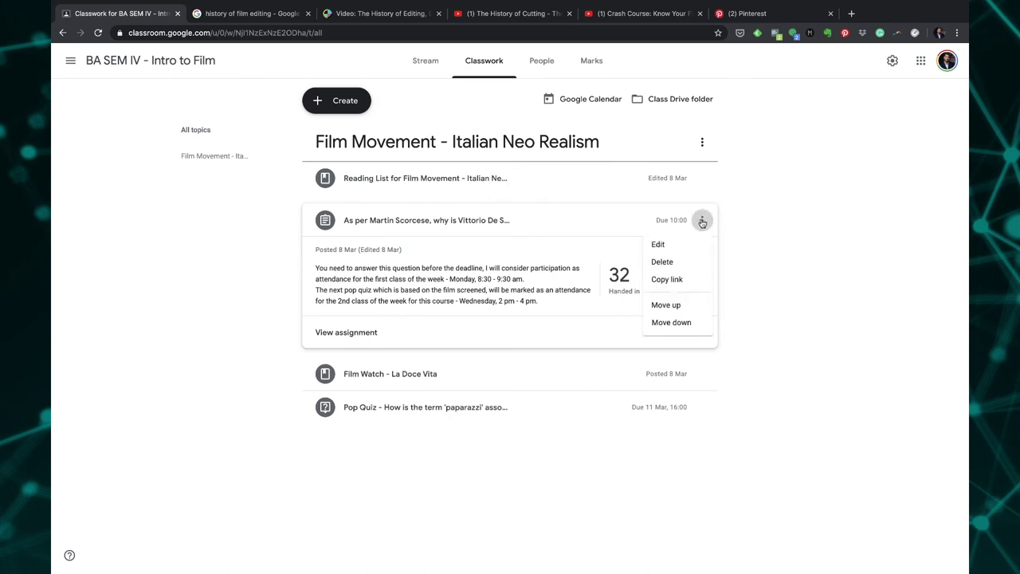
left_click(746, 230)
left_click(478, 221)
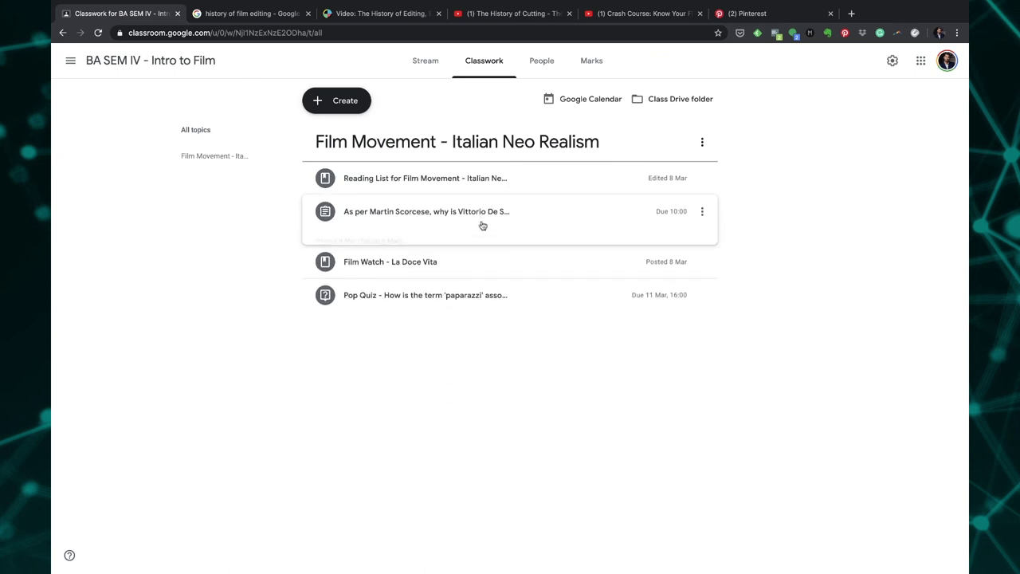
left_click(629, 222)
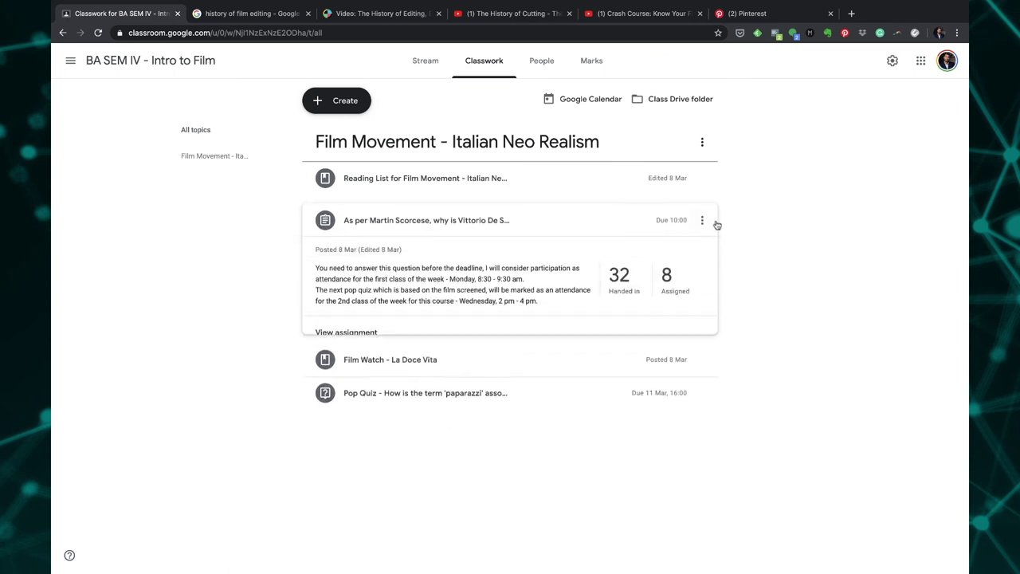
Step: Open the 32 handed-in Ladri di Biciclette submissions and scroll through the student list
left_click(618, 276)
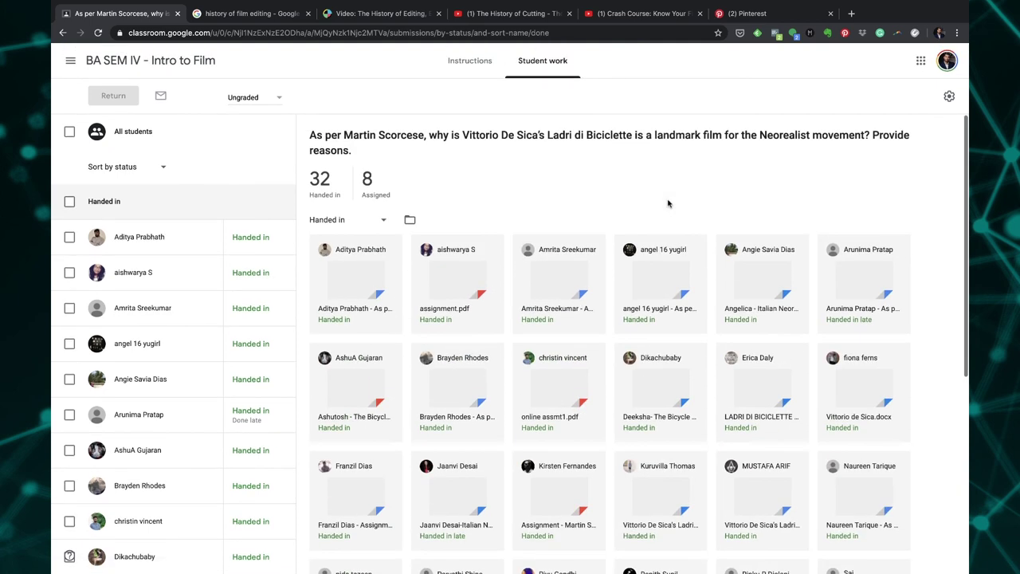
scroll(196, 285, "down", 3)
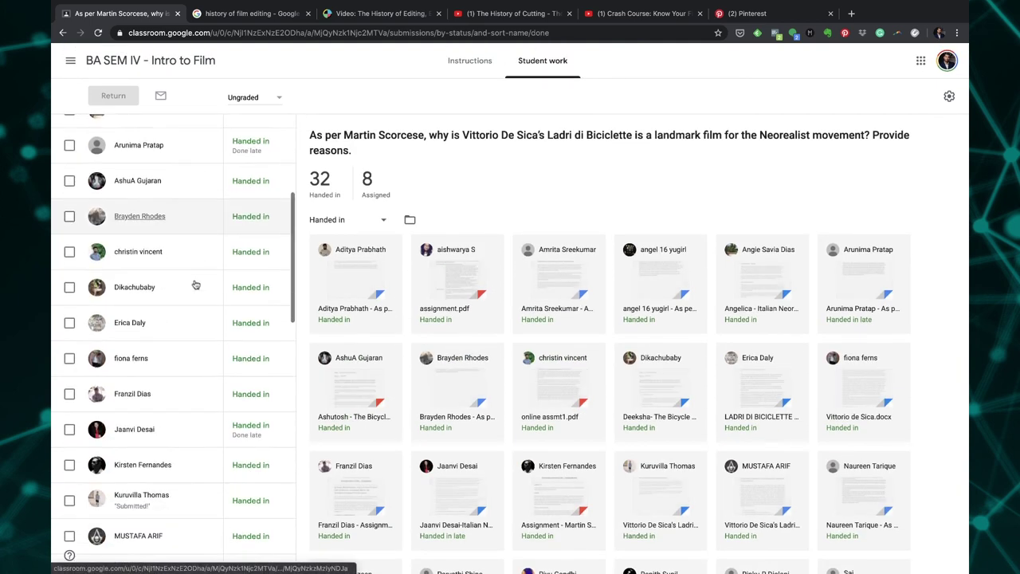
scroll(196, 284, "down", 10)
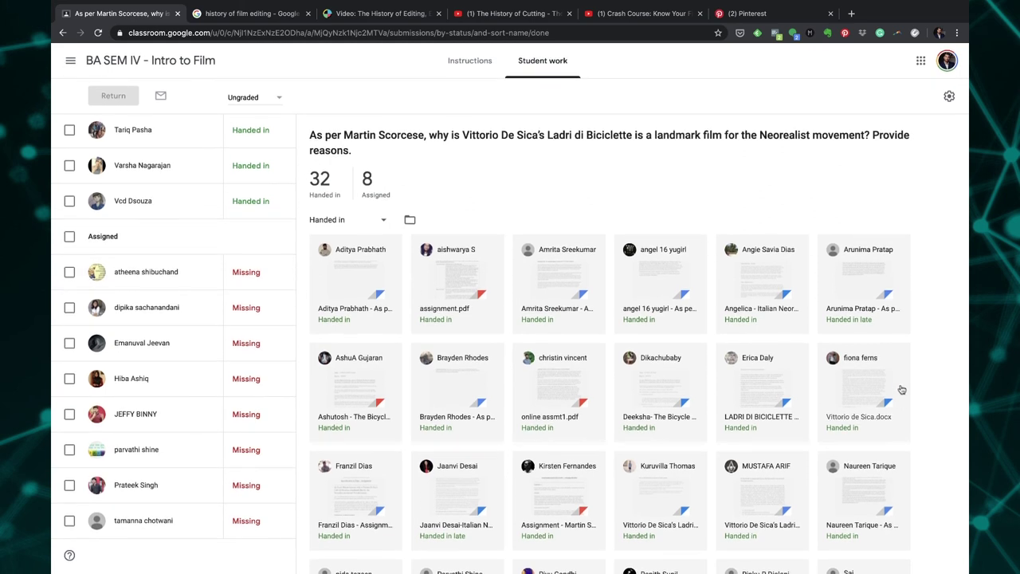
scroll(916, 394, "down", 5)
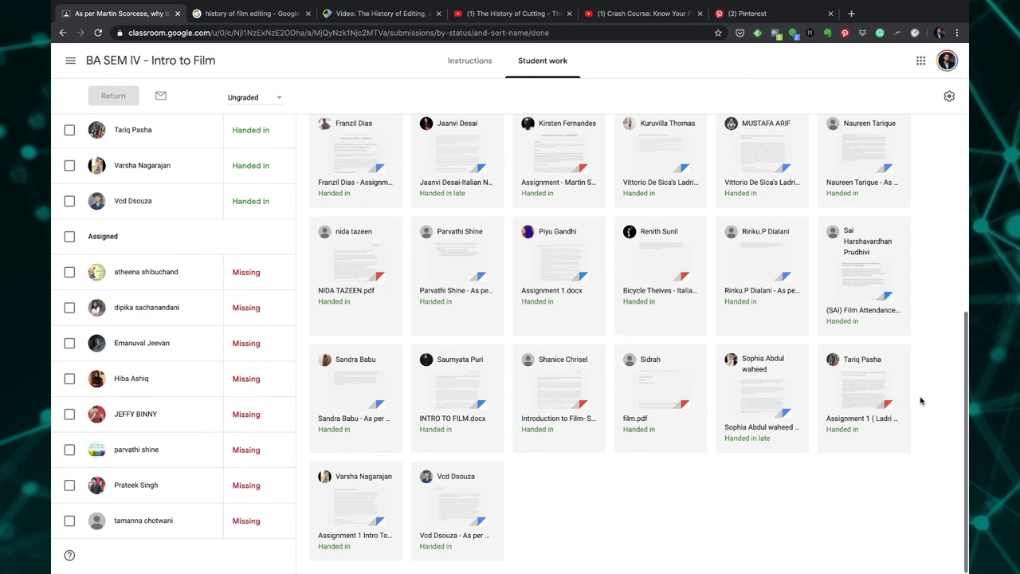
scroll(920, 401, "up", 5)
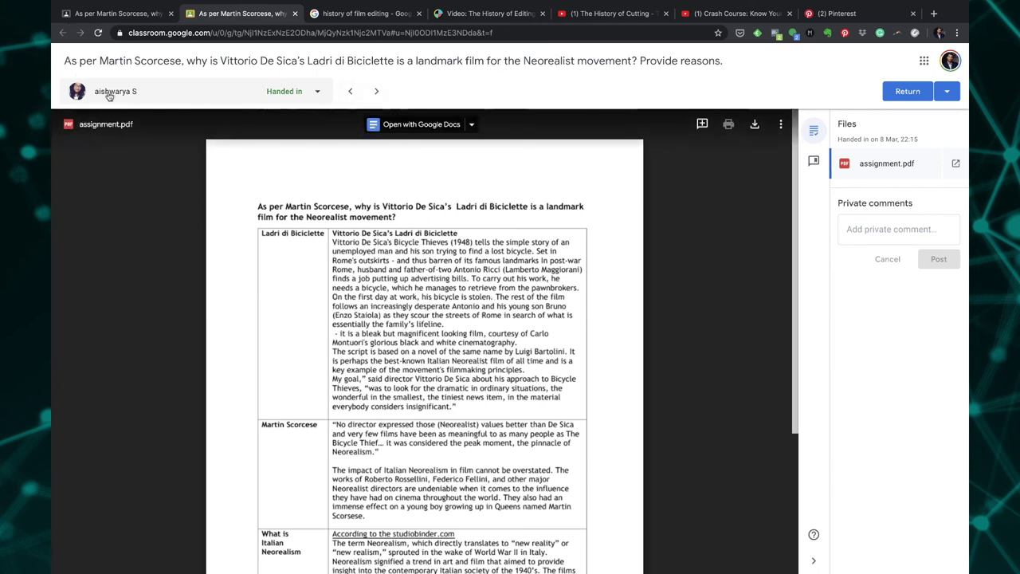
Step: Scroll through the student's assignment.pdf and start a private comment
scroll(360, 377, "down", 3)
scroll(360, 377, "up", 3)
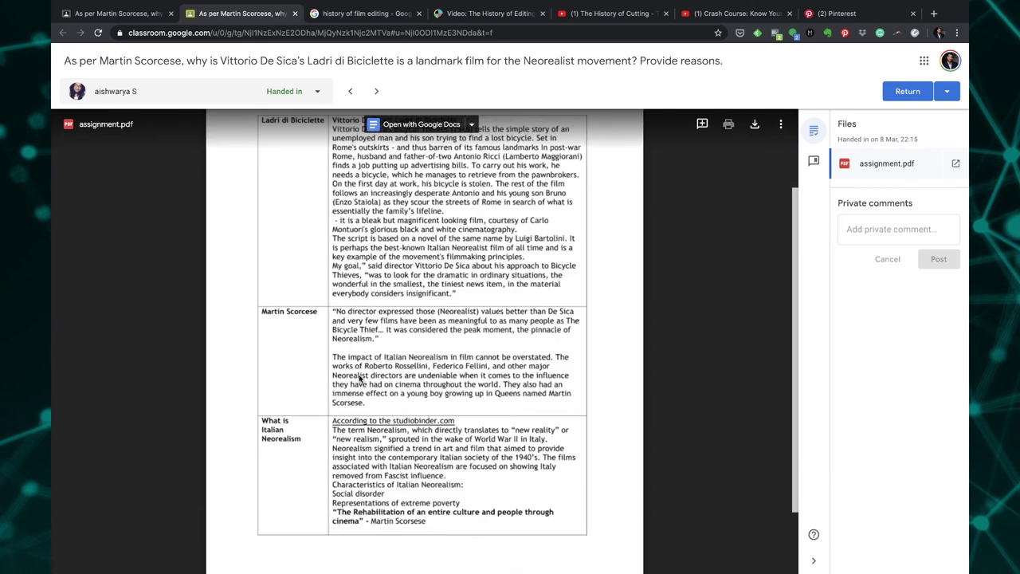
left_click(881, 229)
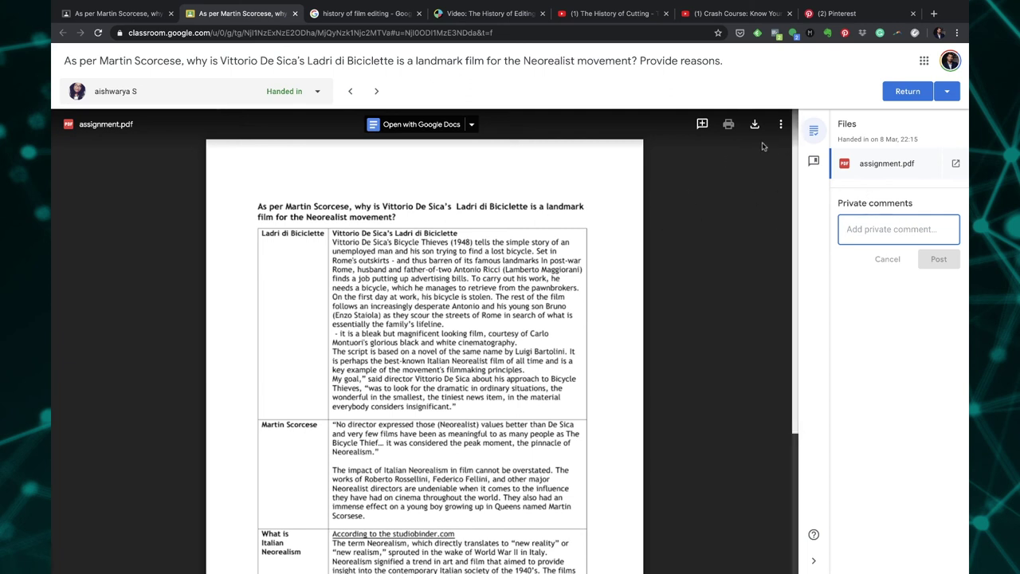
Step: Close the grading view and expand the documentary question in BA SEM VI - MA SEM IV Classwork
left_click(295, 14)
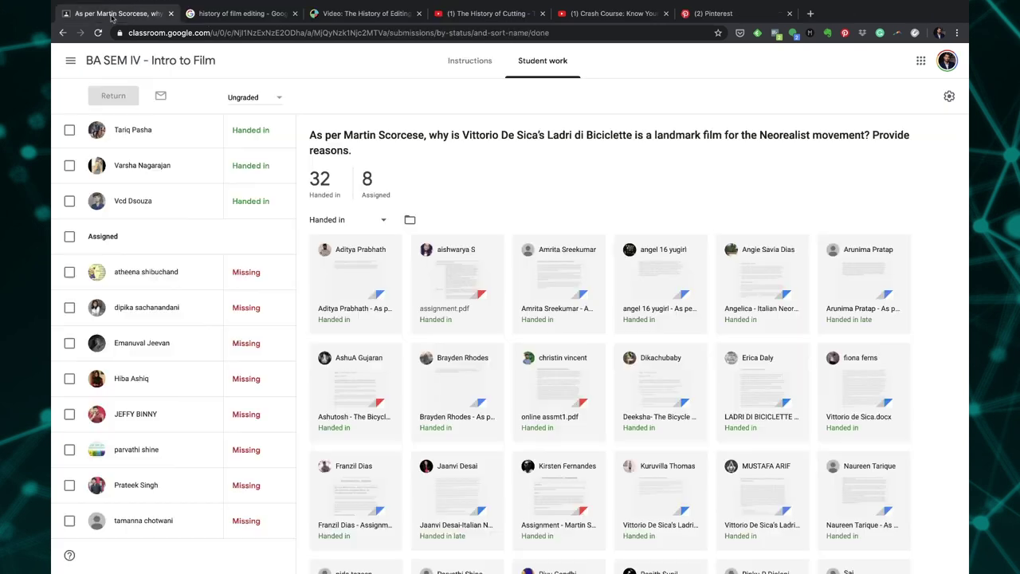
left_click(70, 61)
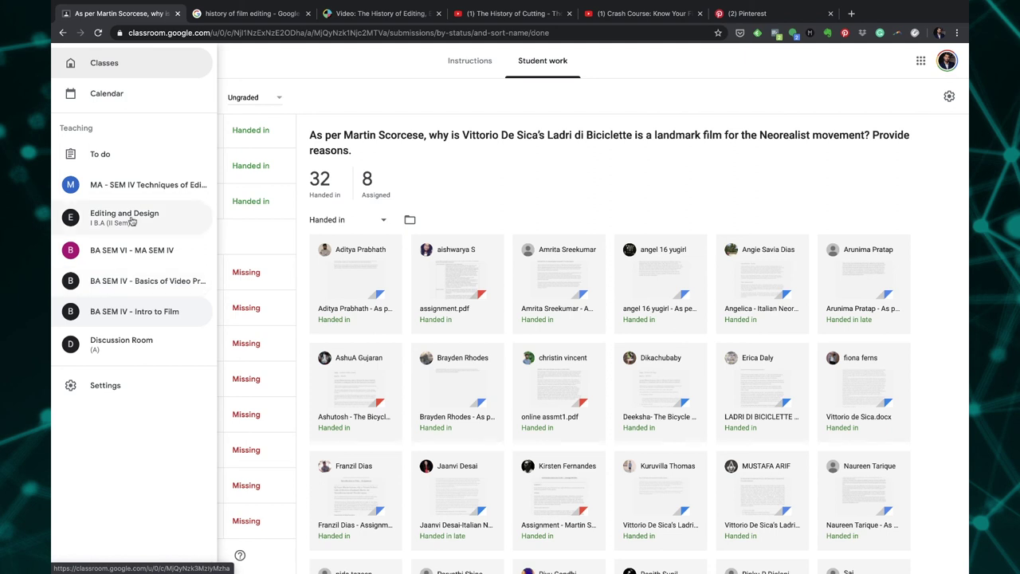
left_click(124, 253)
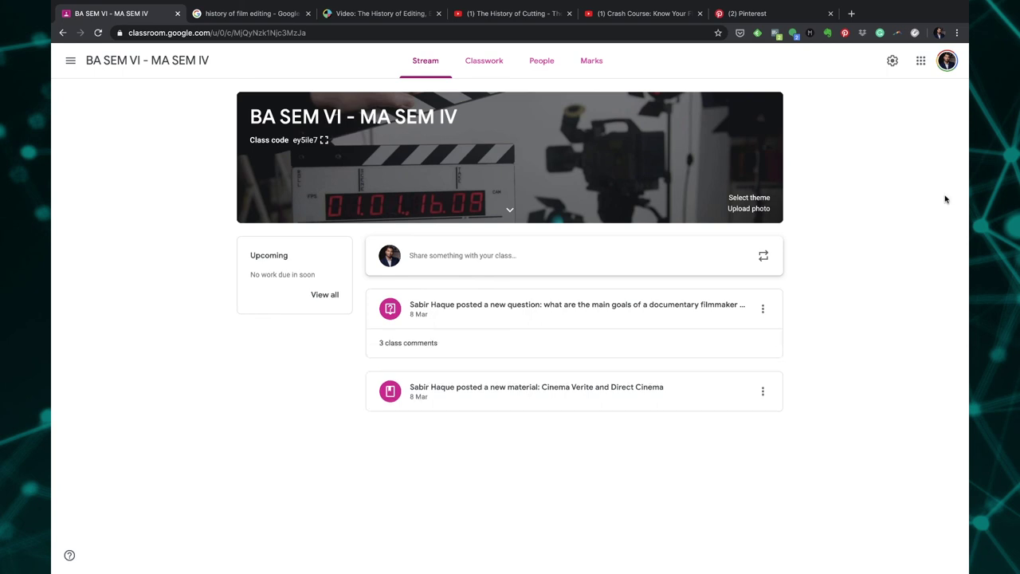
left_click(503, 68)
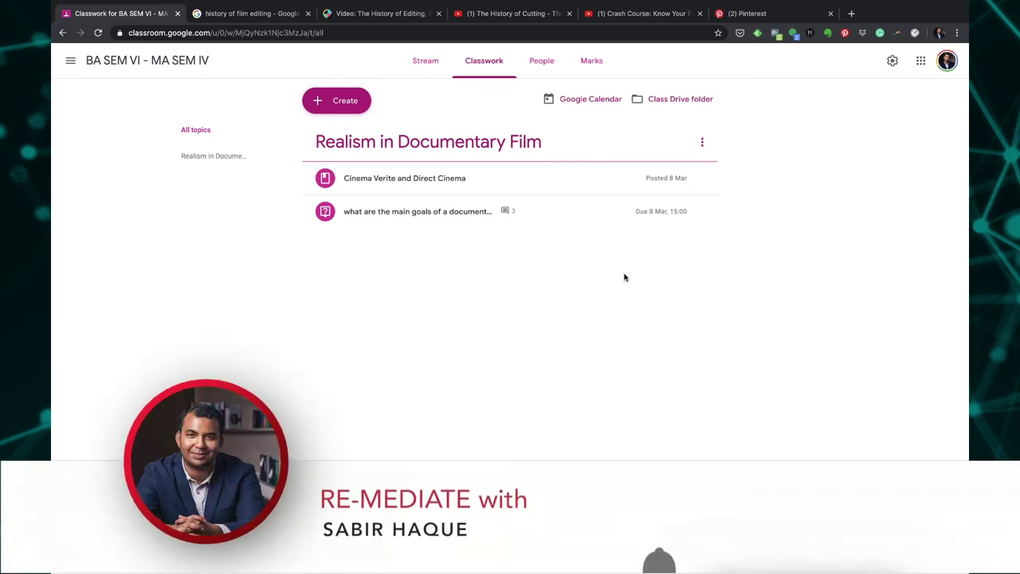
left_click(581, 218)
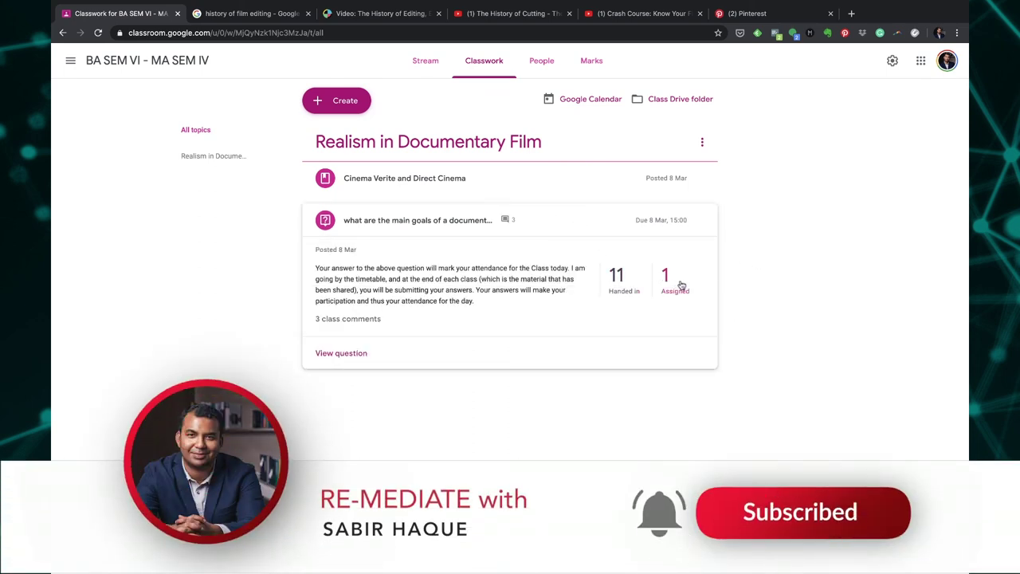
Step: Open the 11 handed-in Direct Cinema answers and show replies on the first answer
left_click(616, 275)
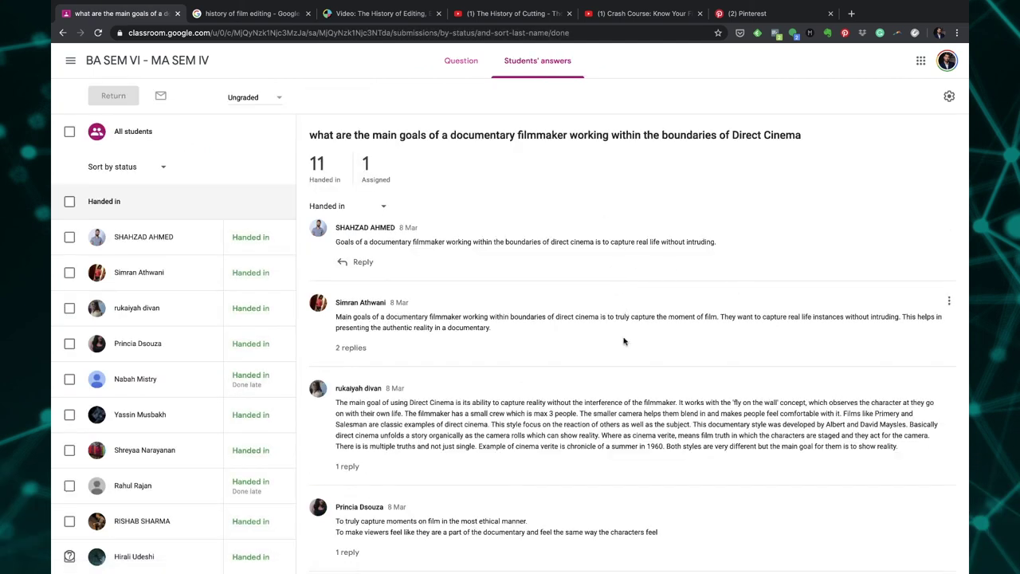
scroll(625, 359, "down", 3)
scroll(626, 358, "down", 6)
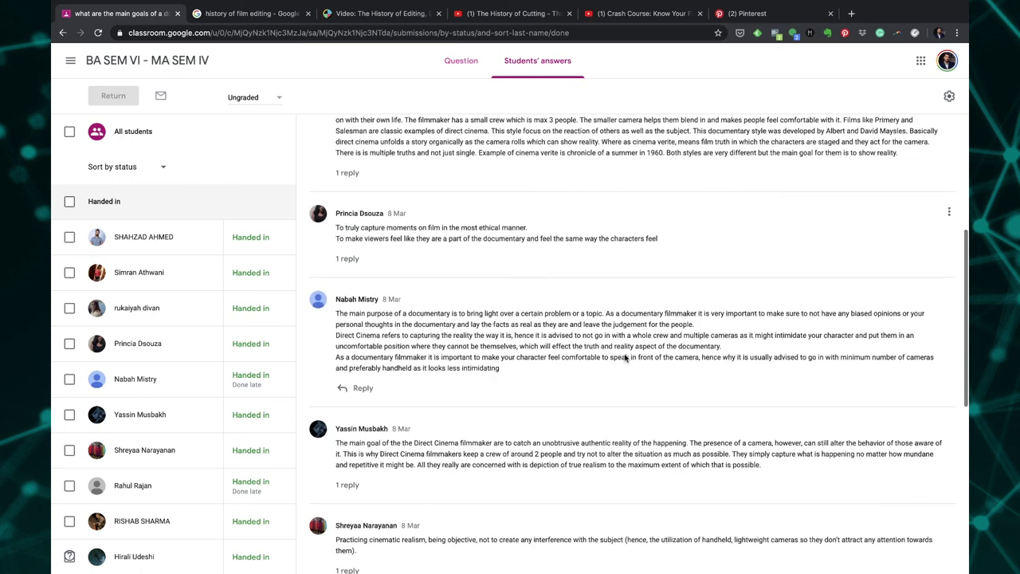
scroll(626, 358, "up", 9)
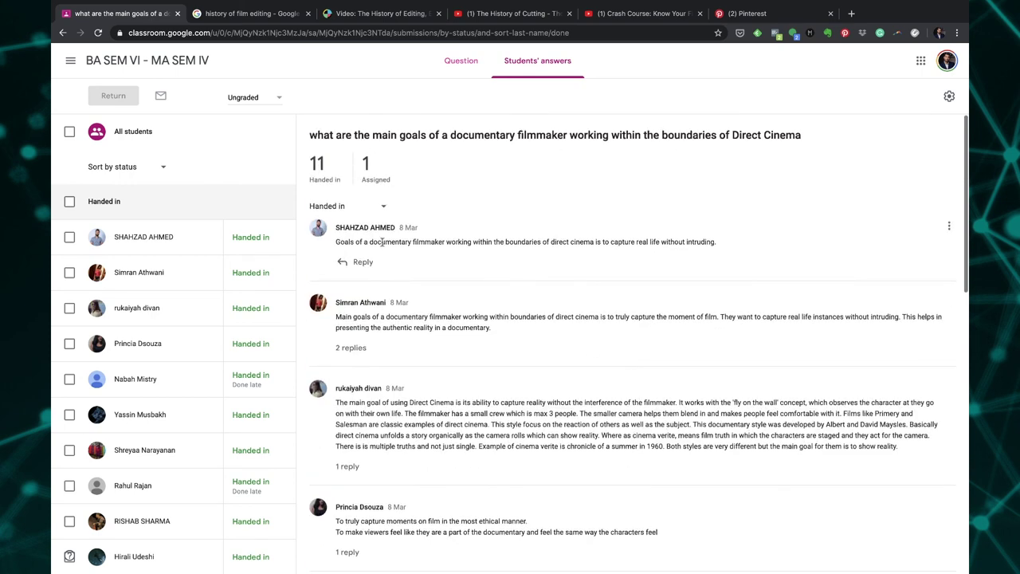
left_click(351, 348)
scroll(450, 333, "down", 2)
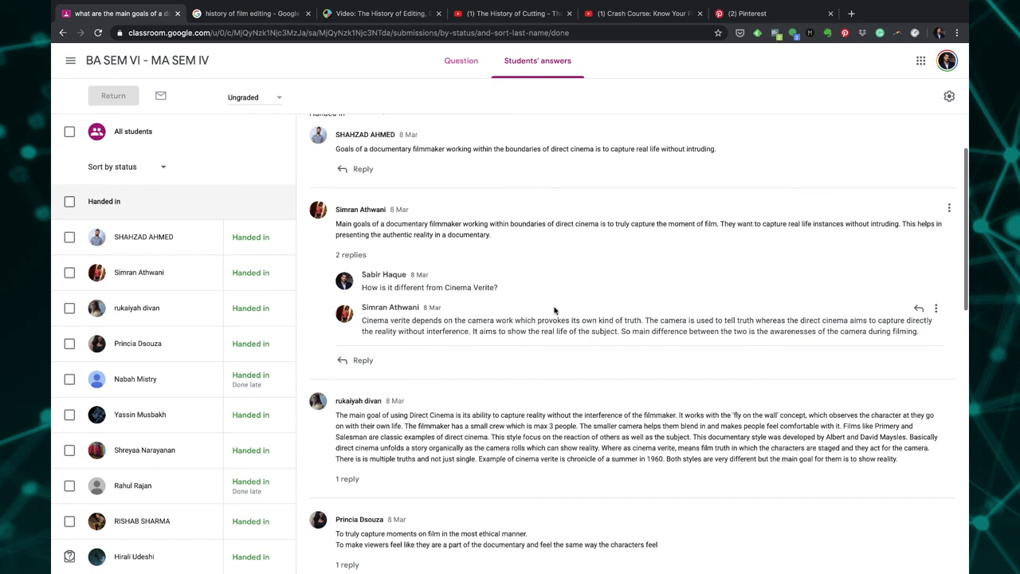
scroll(476, 356, "down", 5)
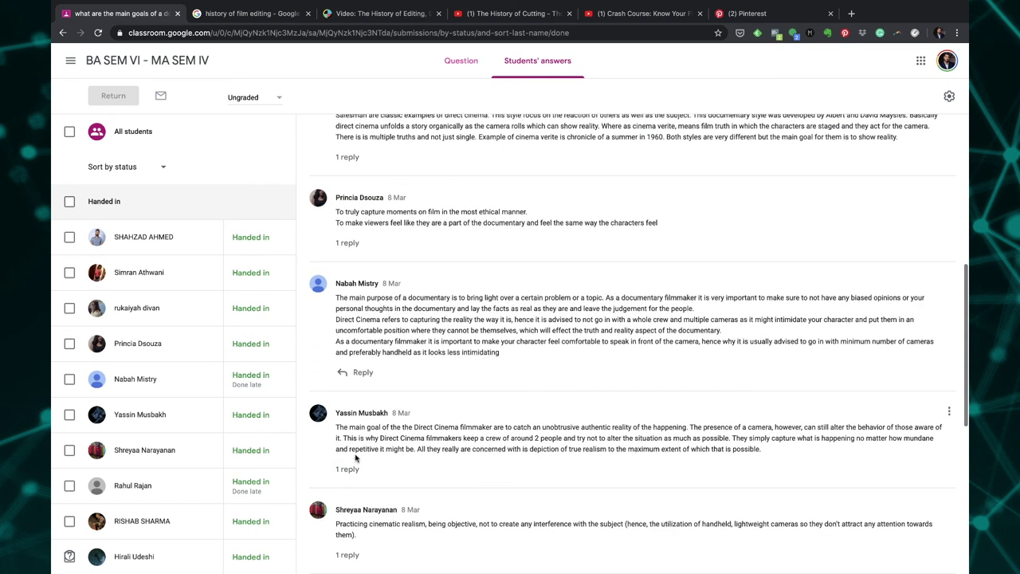
Step: Reveal the teacher's reply and the replies on later answers further down the list
left_click(347, 469)
scroll(576, 356, "down", 5)
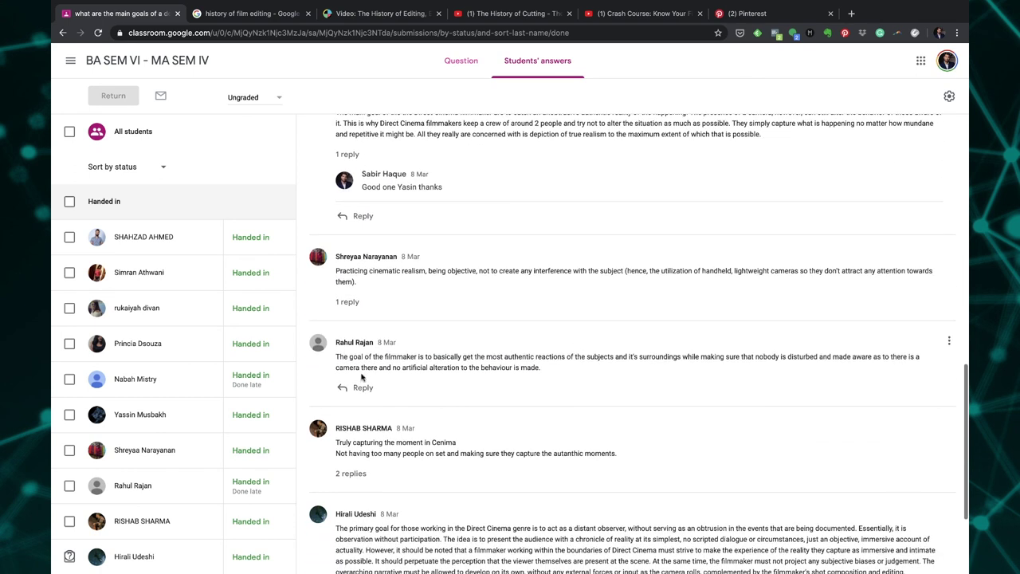
scroll(478, 359, "down", 1)
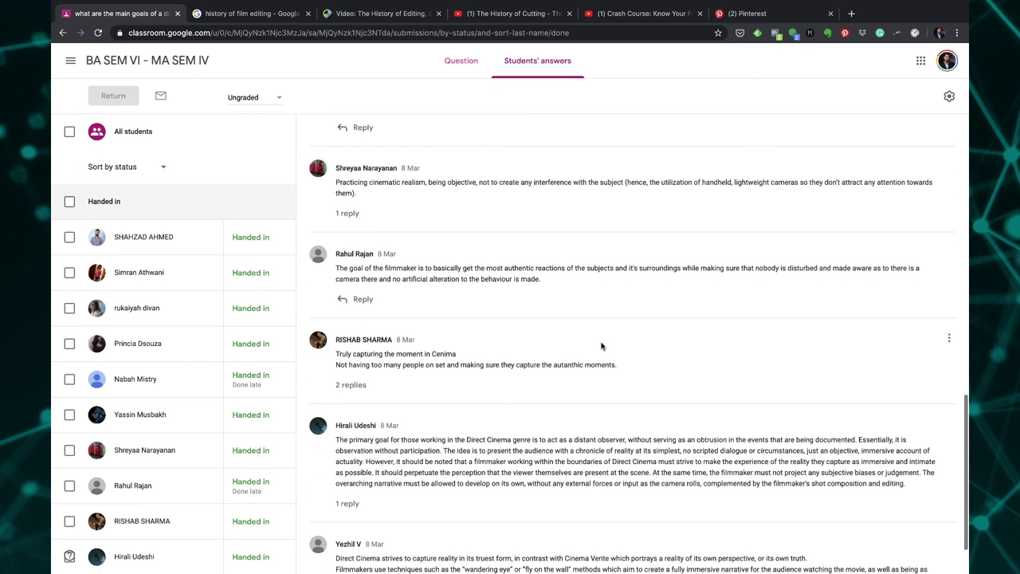
left_click(347, 503)
scroll(651, 400, "down", 2)
scroll(651, 400, "up", 6)
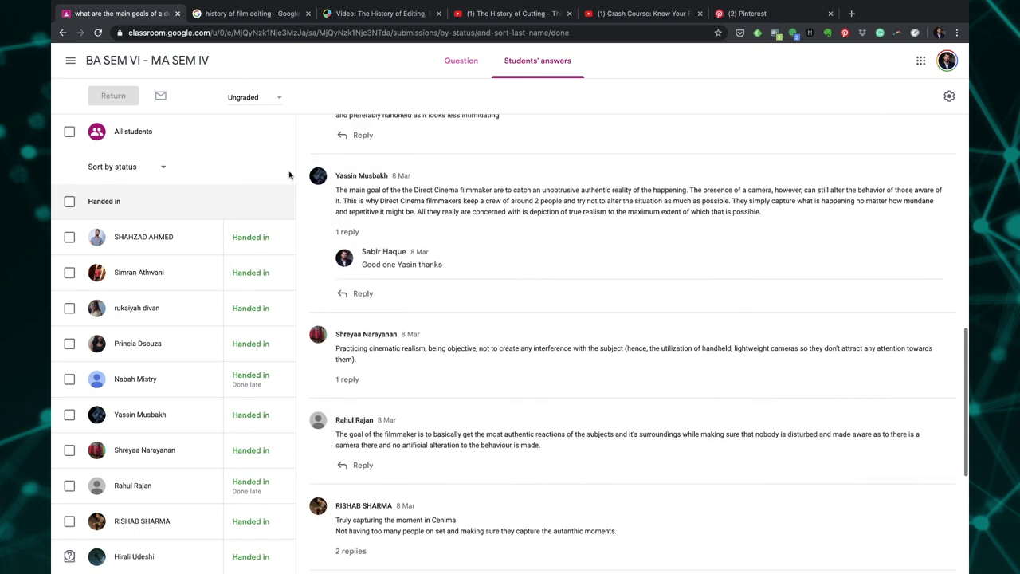
left_click(69, 62)
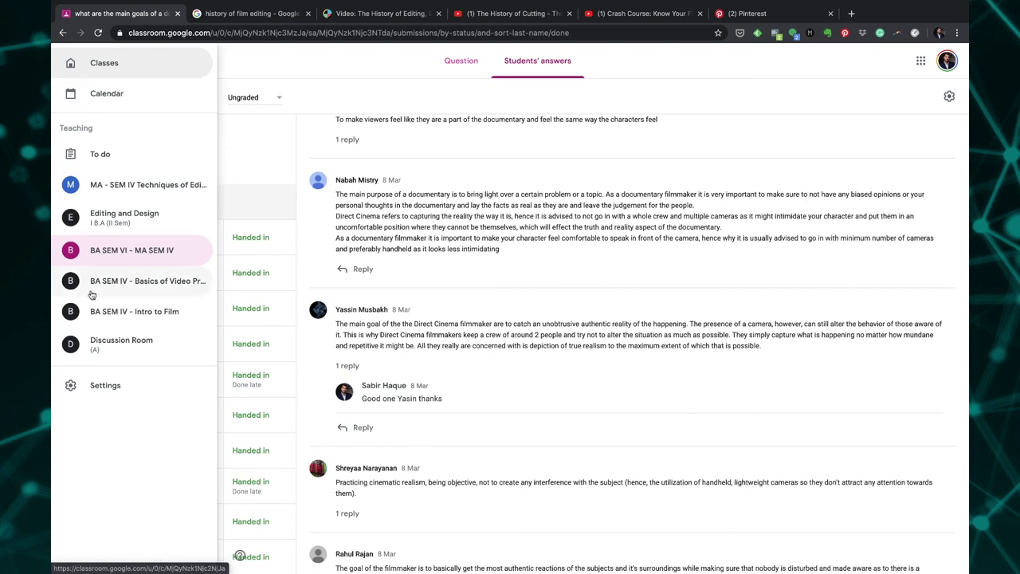
Step: Open the Discussion Room class, select its class code, and view its empty Classwork
left_click(118, 342)
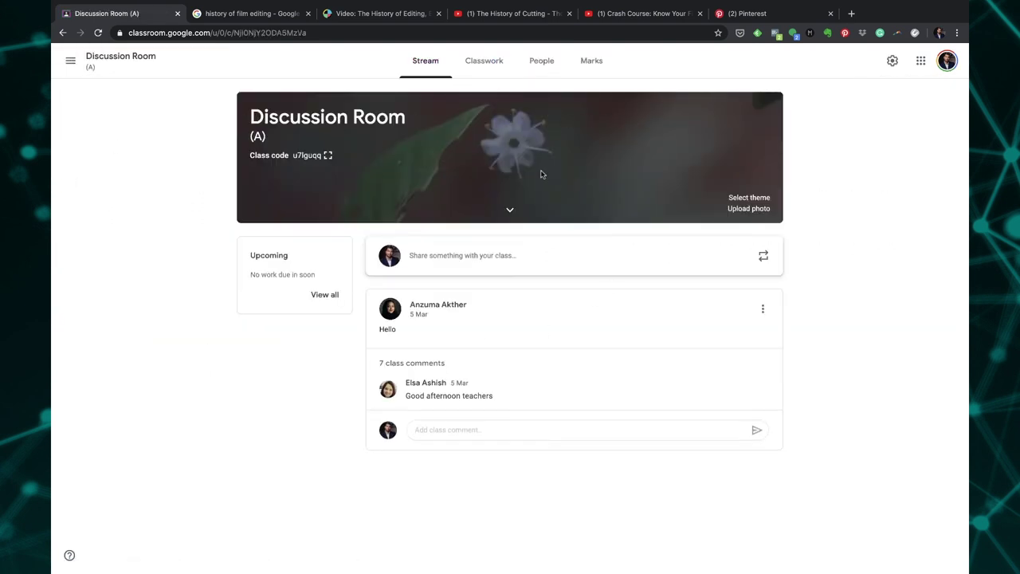
left_click_drag(292, 155, 417, 155)
left_click(484, 60)
left_click(71, 63)
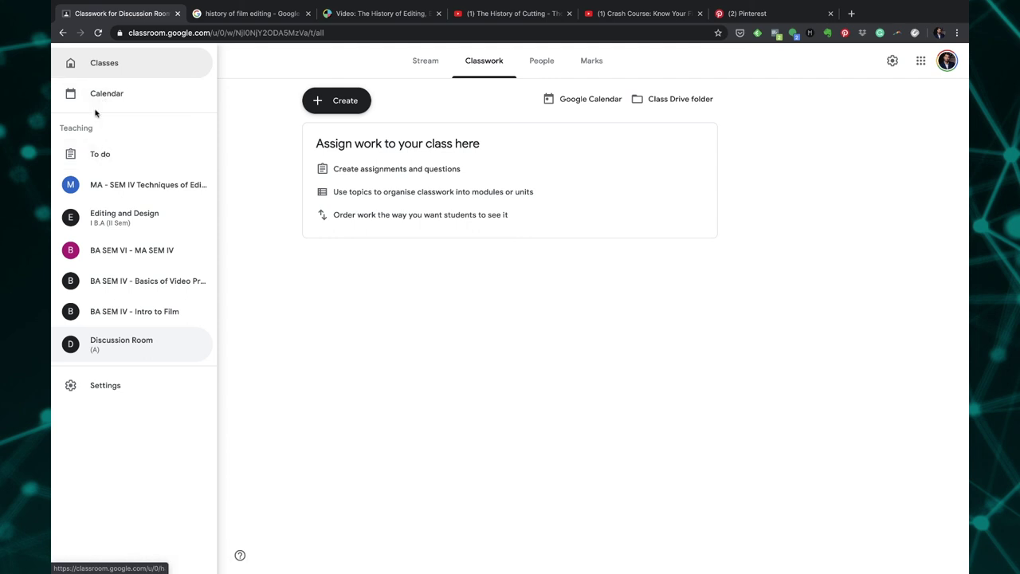
Step: Go back to the Classes home page showing all six class cards
left_click(94, 63)
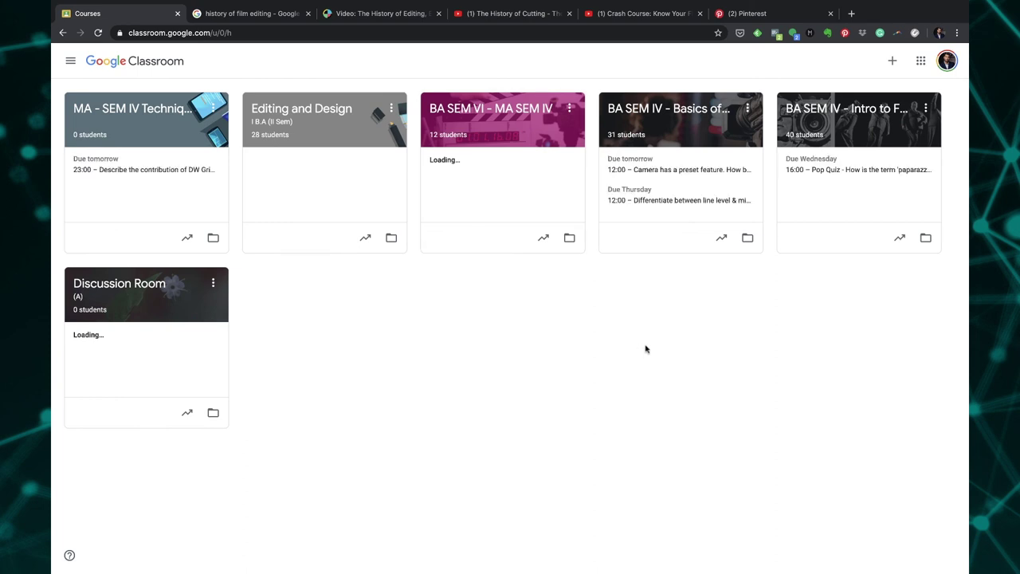